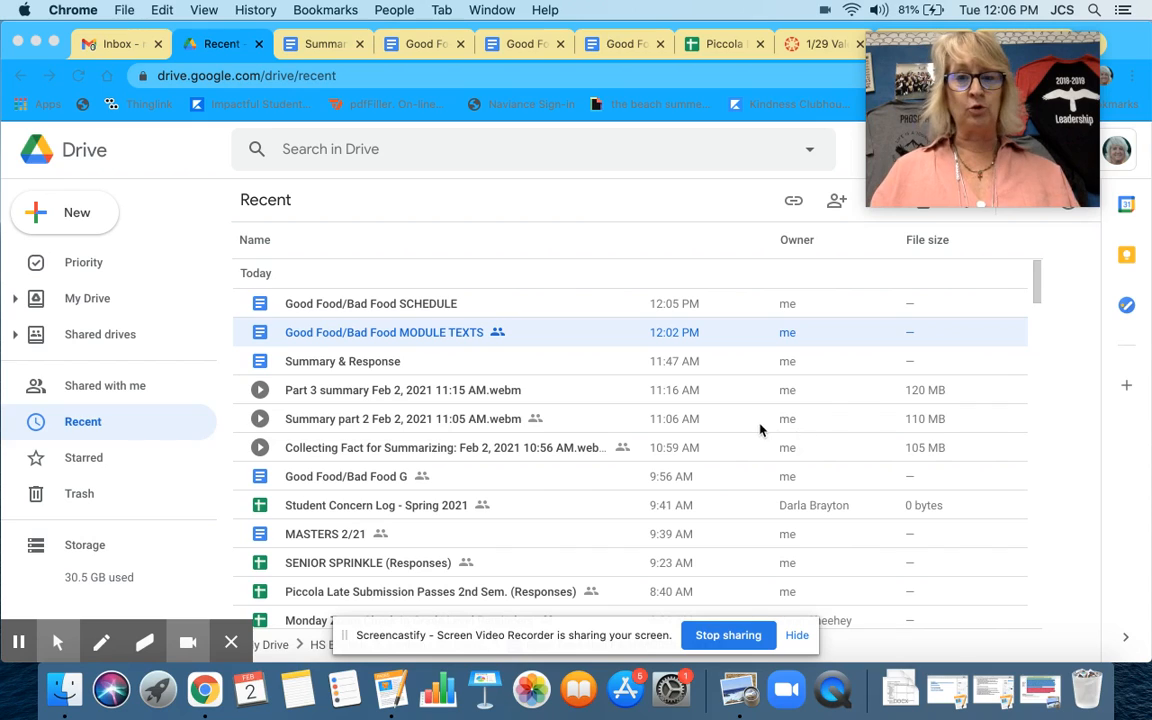
Step: Create a new blank Google Form from Drive
left_click(75, 217)
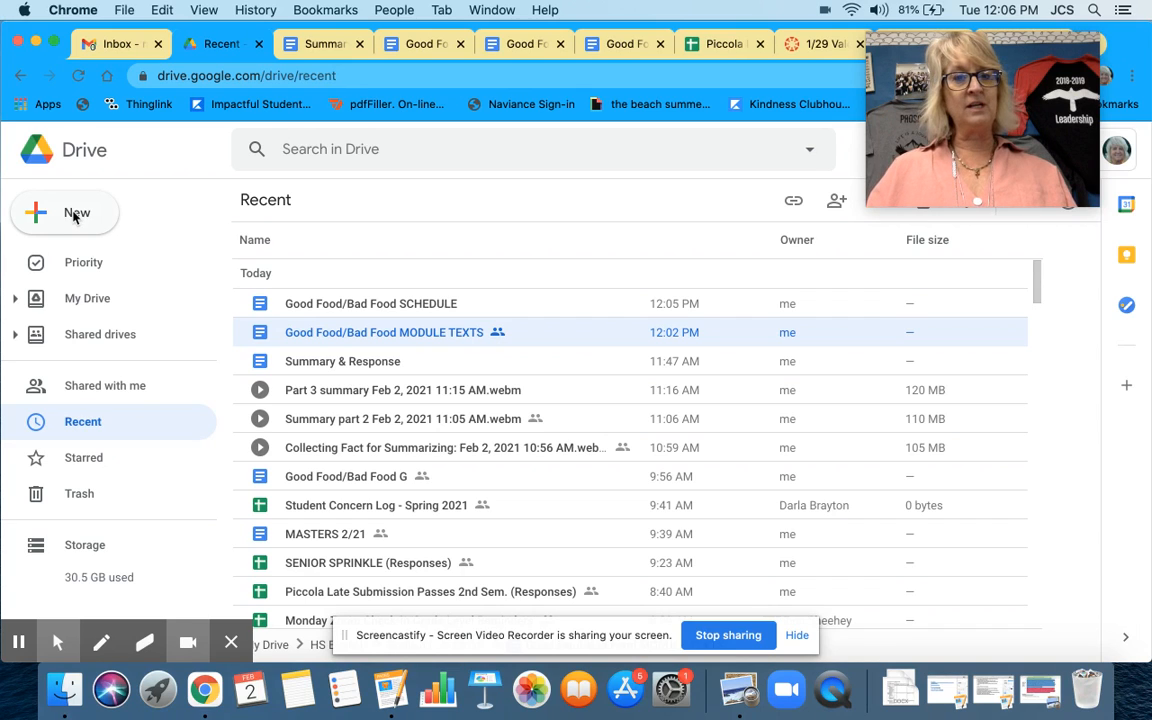
left_click(76, 216)
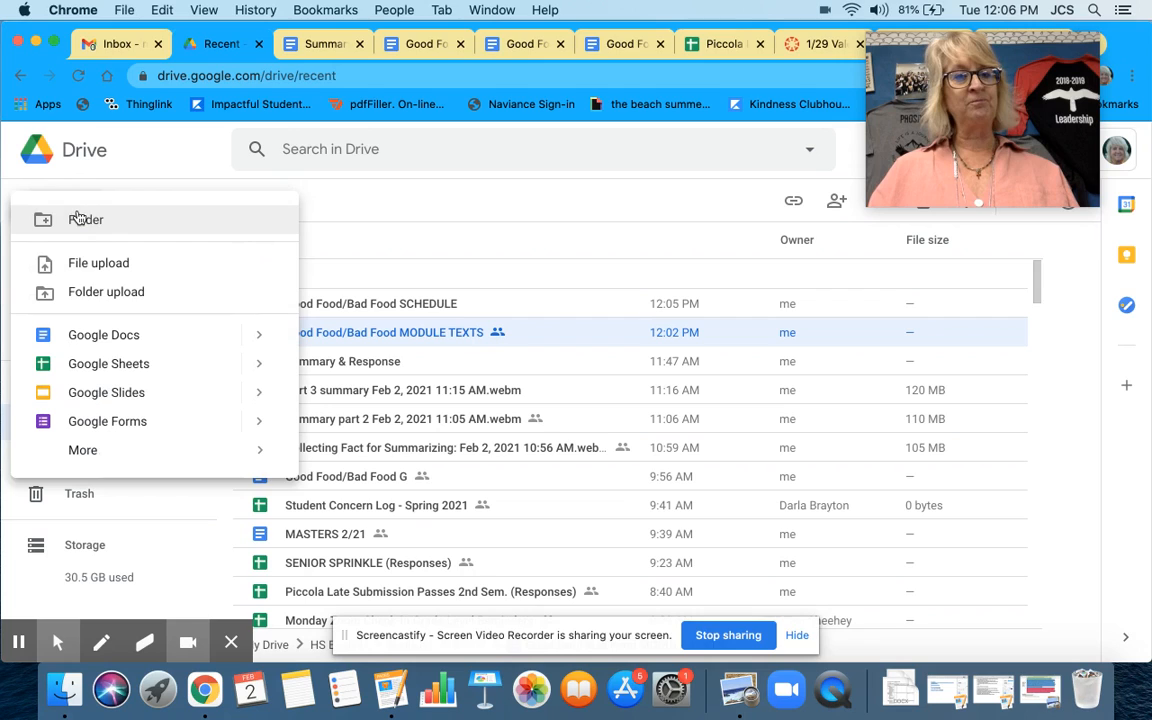
left_click(112, 424)
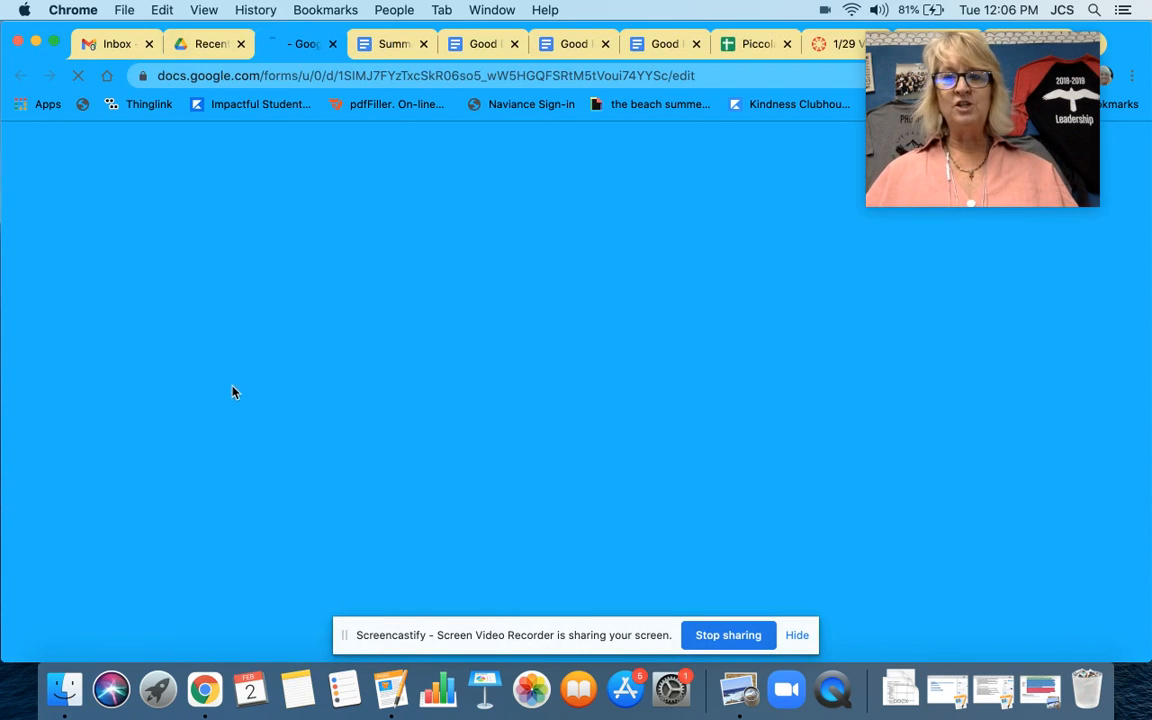
mouse_move(1013, 78)
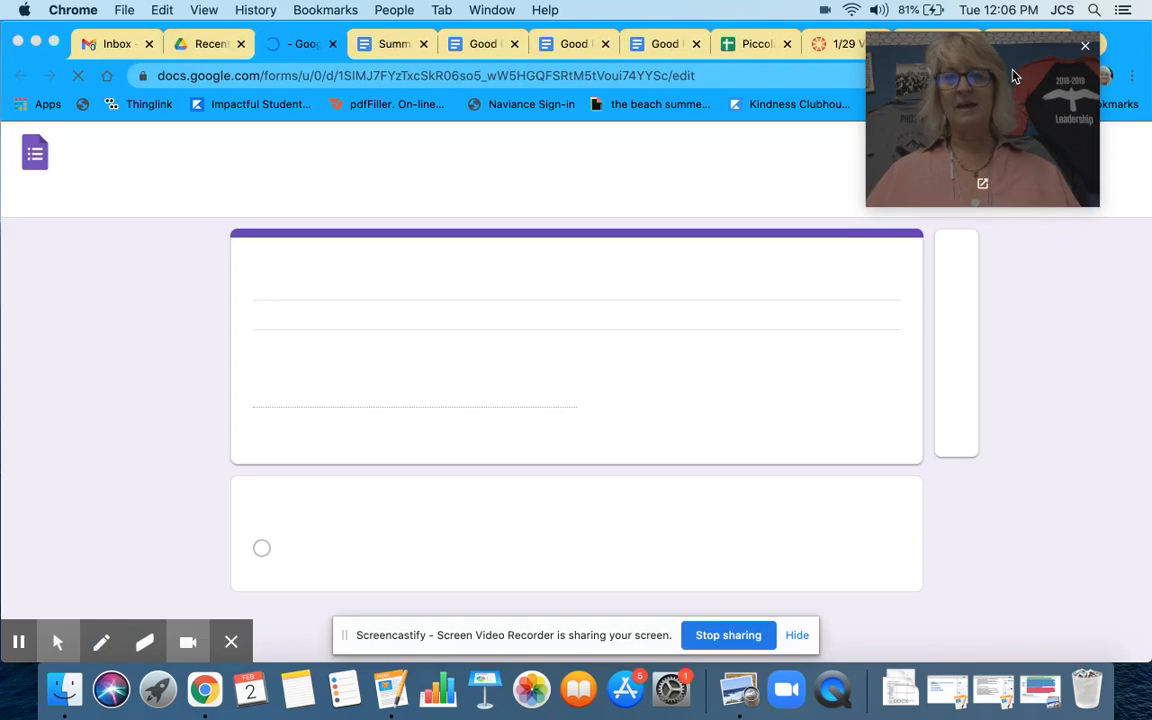
left_click_drag(1013, 78, 60, 260)
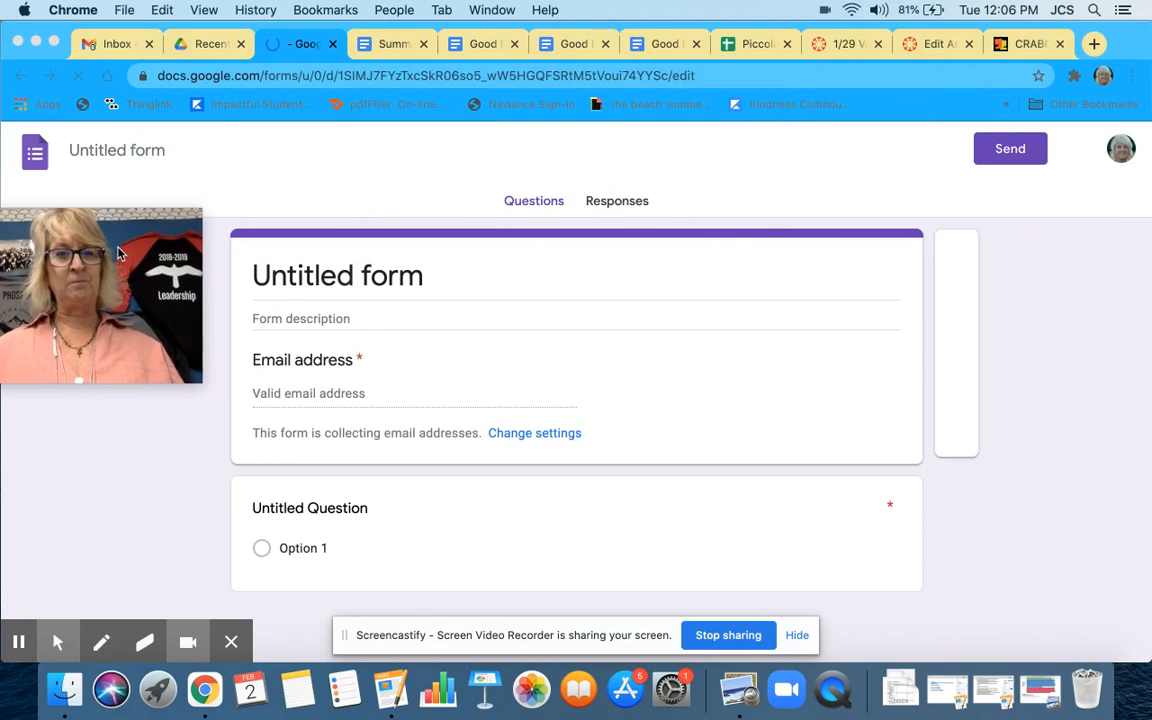
Step: Name the form "Good Food Eating Survey" and use the same text as its heading title
left_click(167, 153)
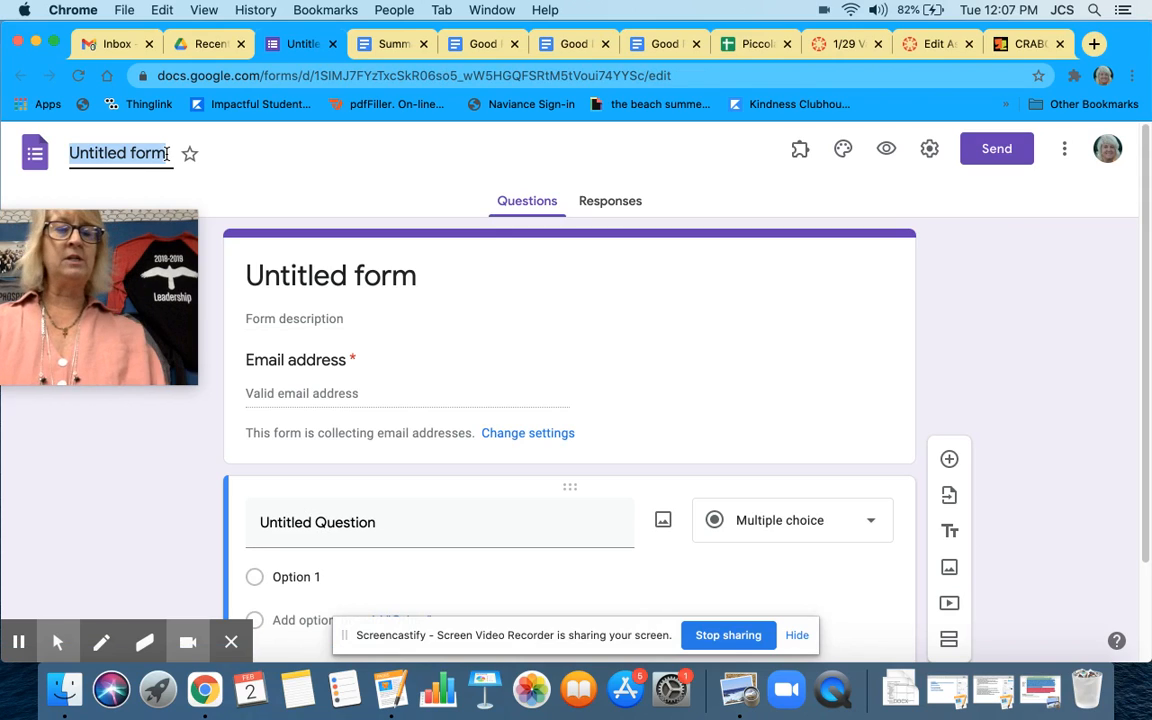
type("Good Food")
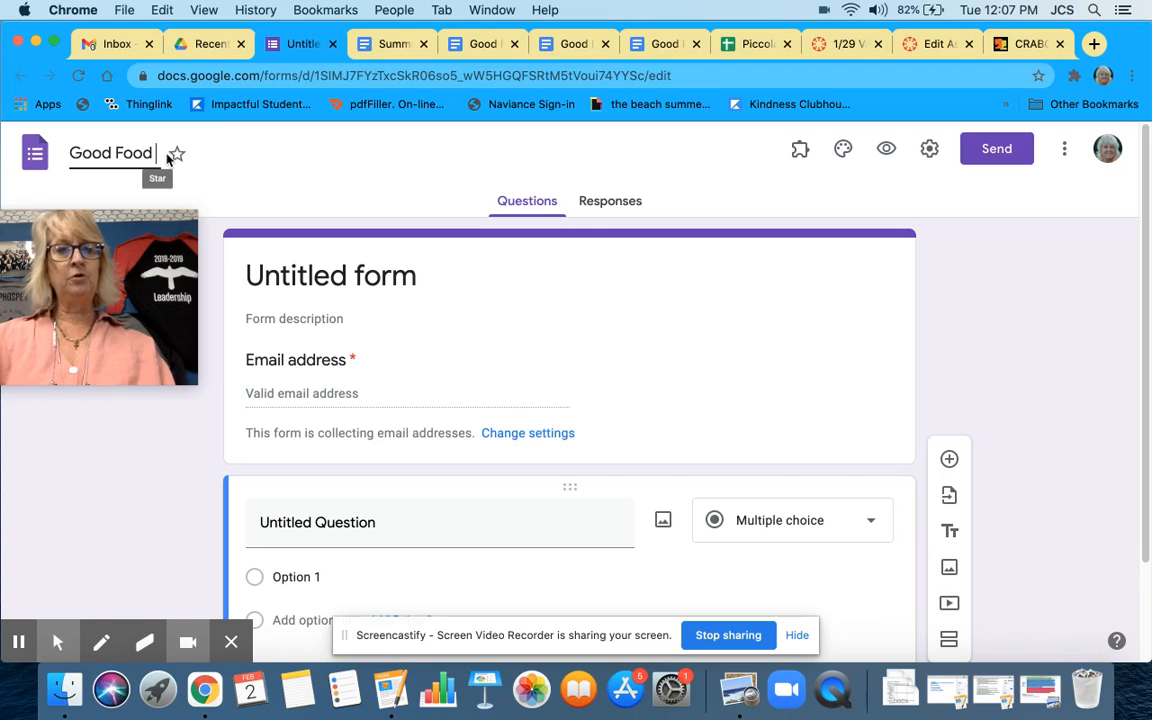
type(" Eati")
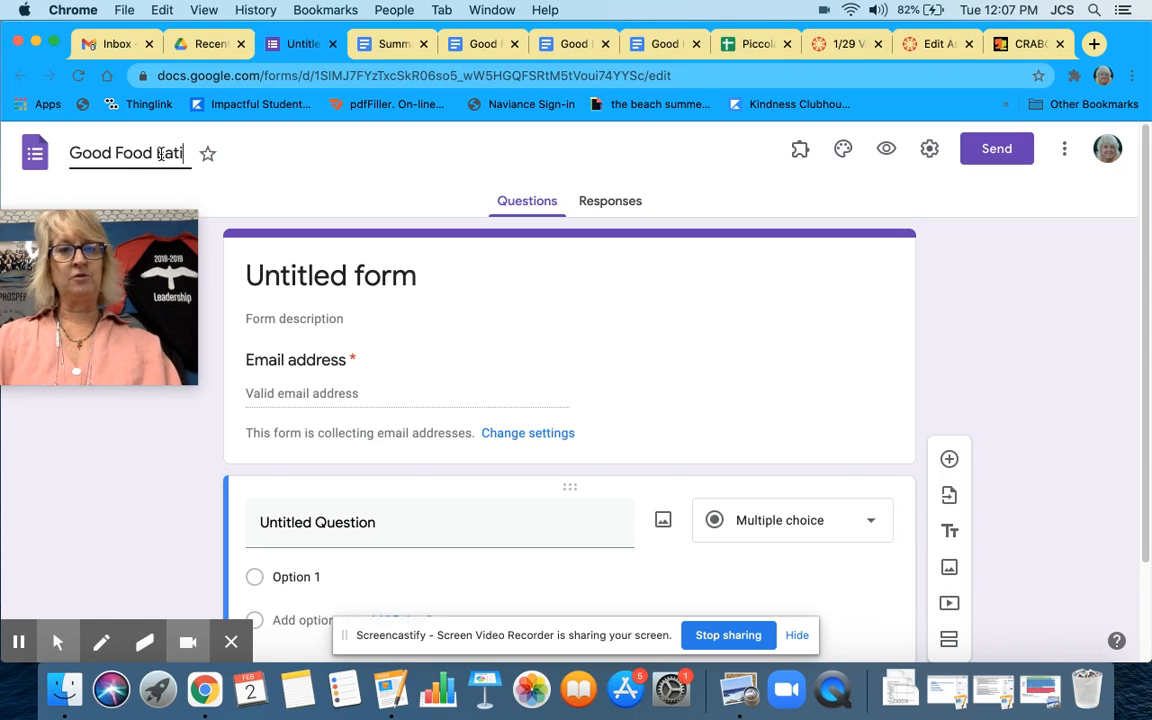
type("ng Survey")
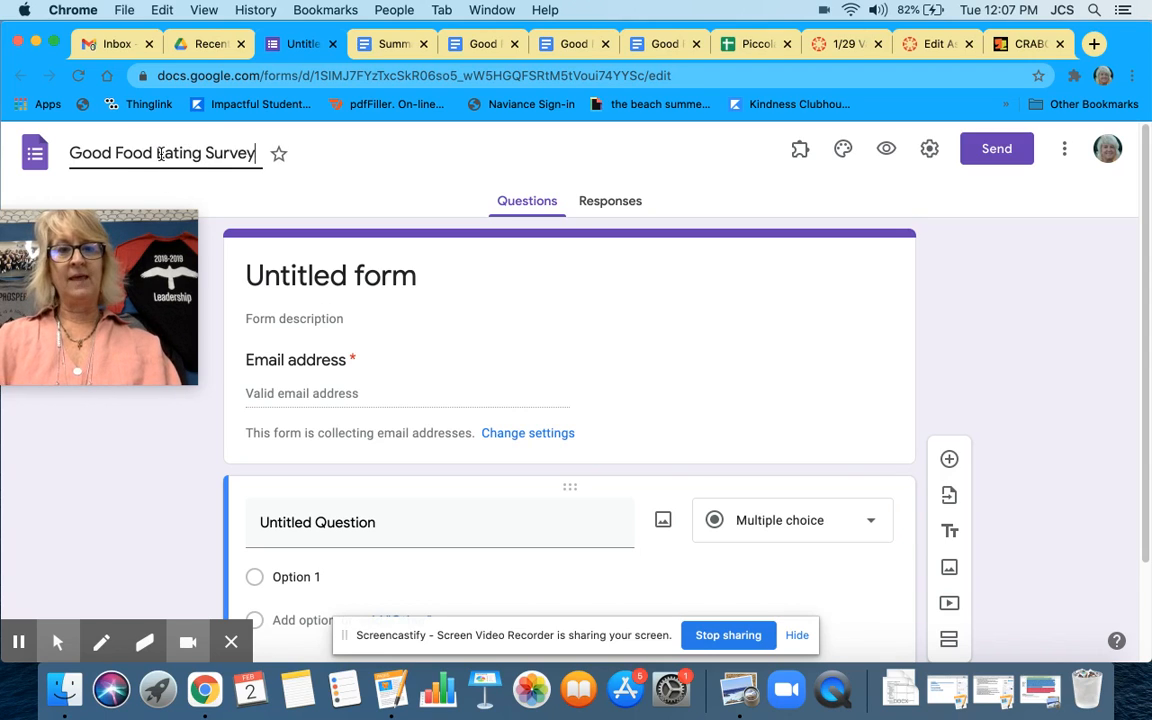
left_click(310, 276)
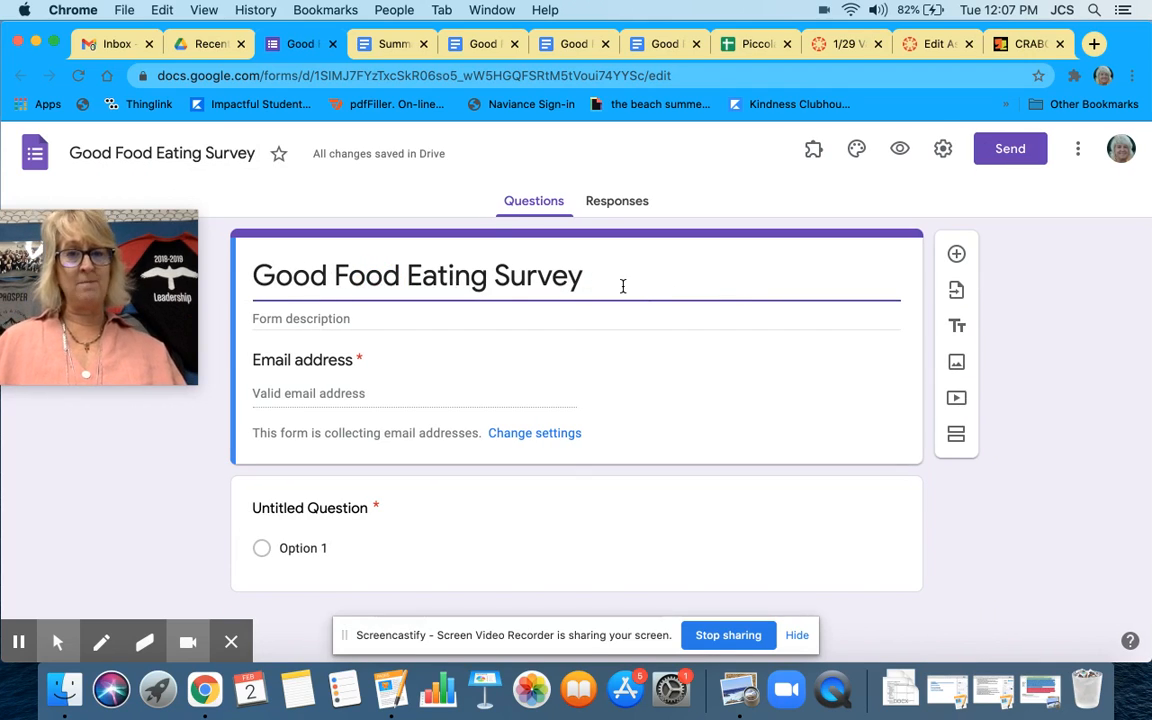
Step: Begin the form description with "This form is to collect eating habits of 9-12th grade students."
left_click(549, 314)
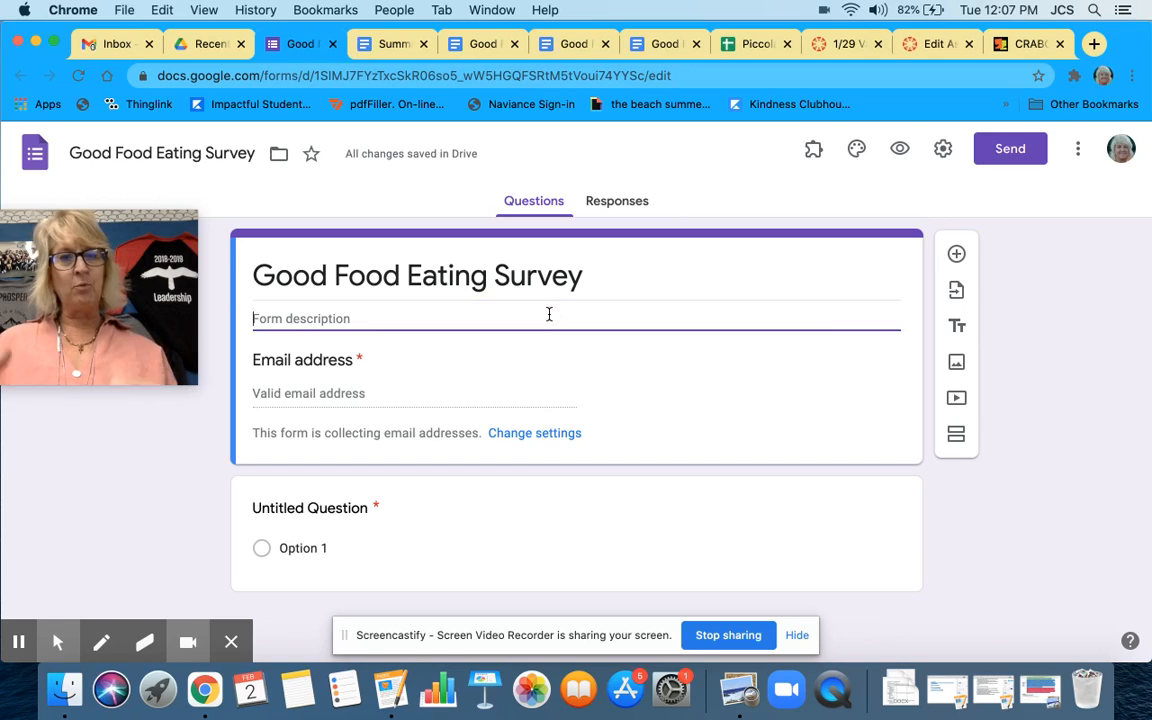
left_click(147, 226)
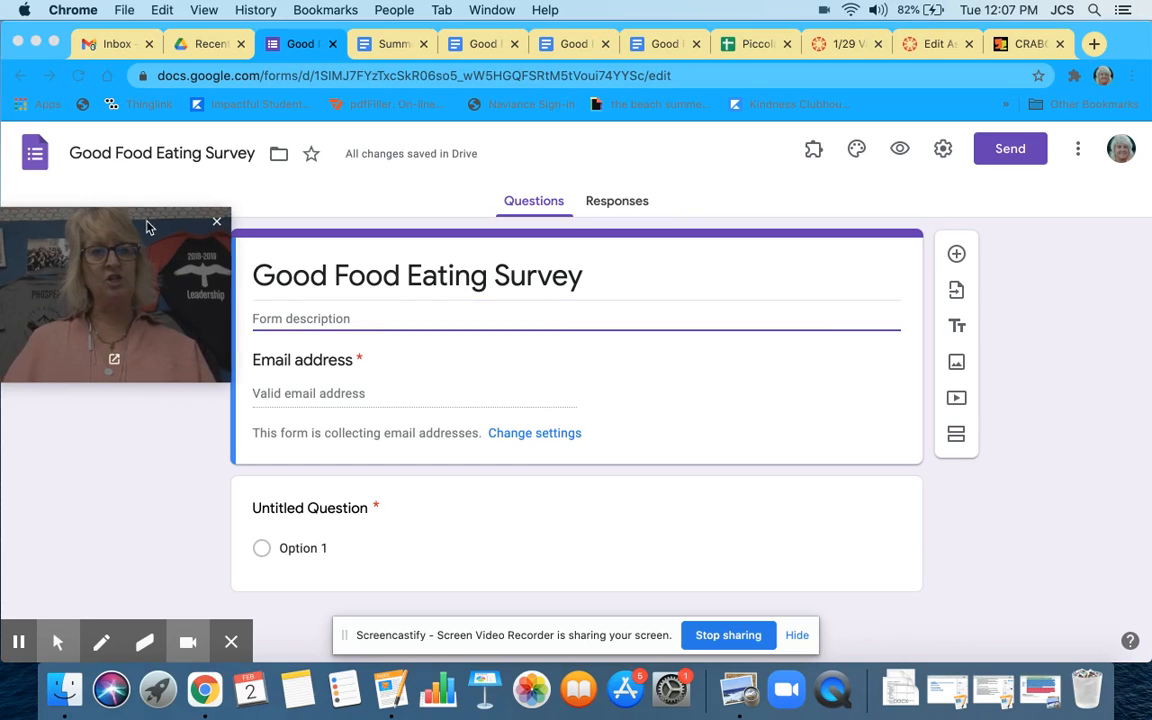
left_click(380, 320)
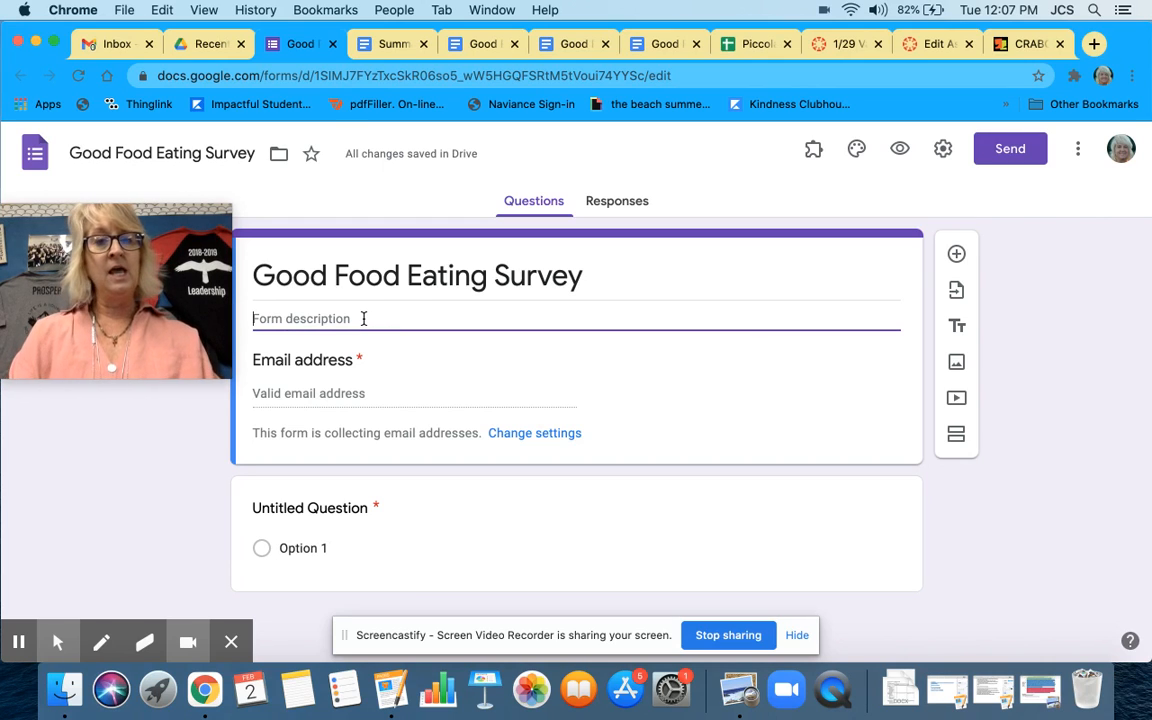
type("This ")
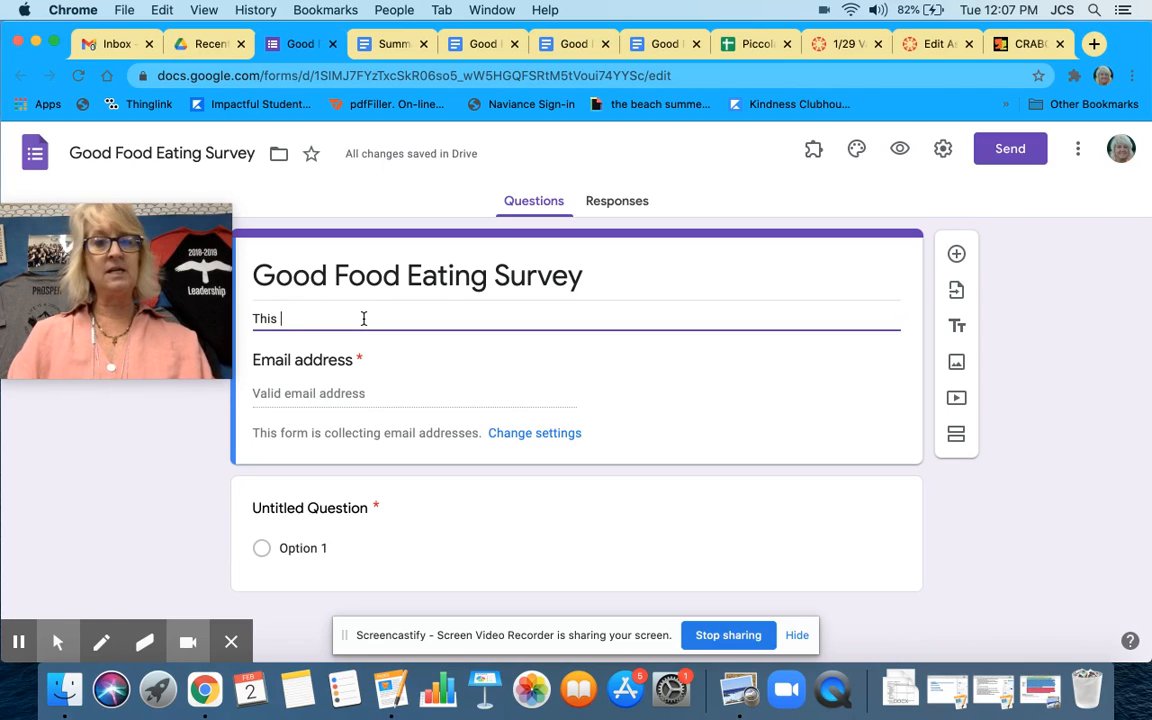
type("form is")
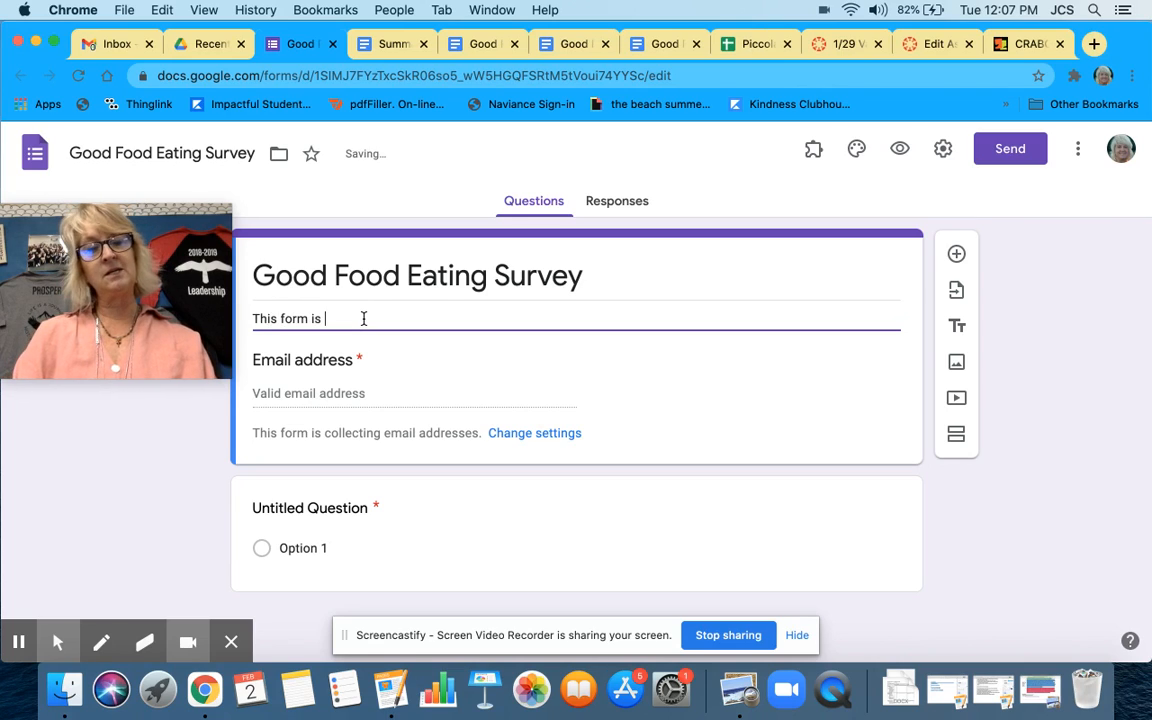
type(" to collect")
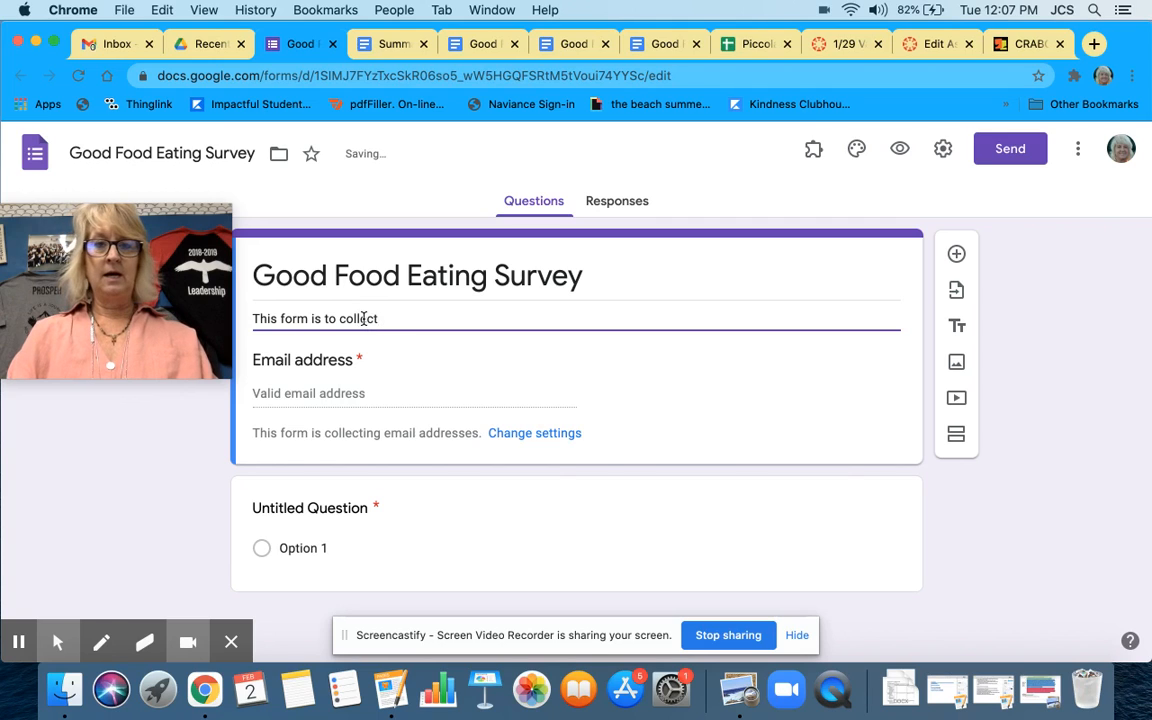
type("hing")
key("BackSpace")
key("BackSpace")
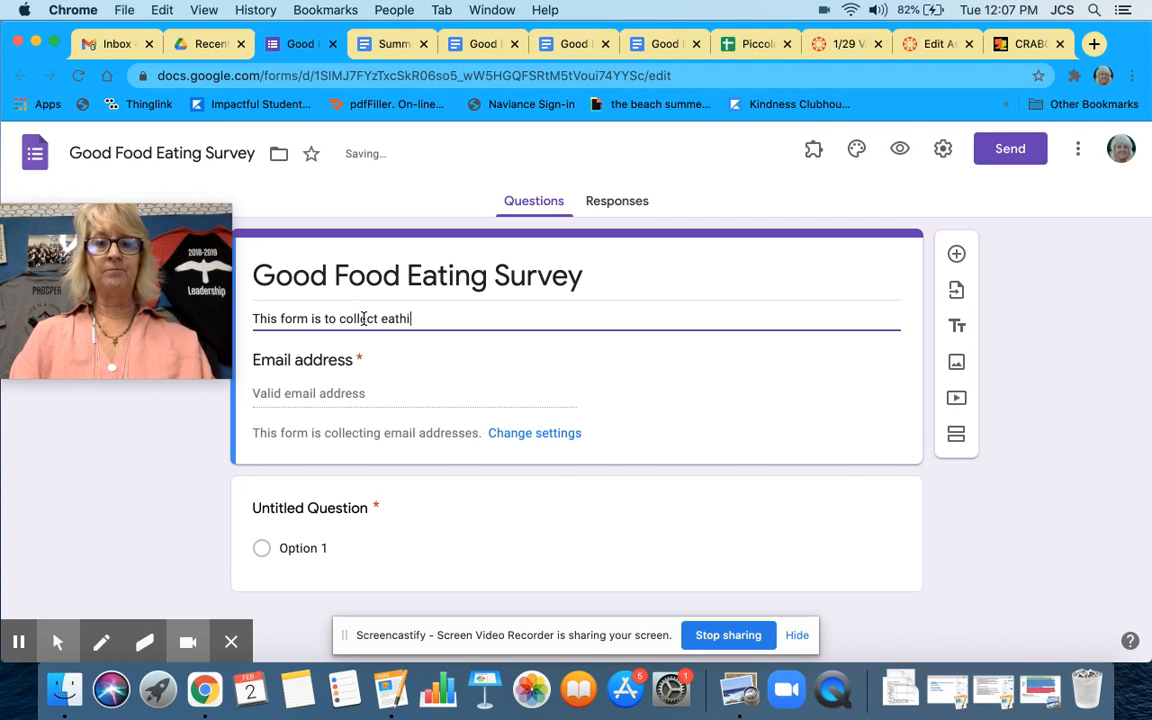
type("ing habits of 9-12")
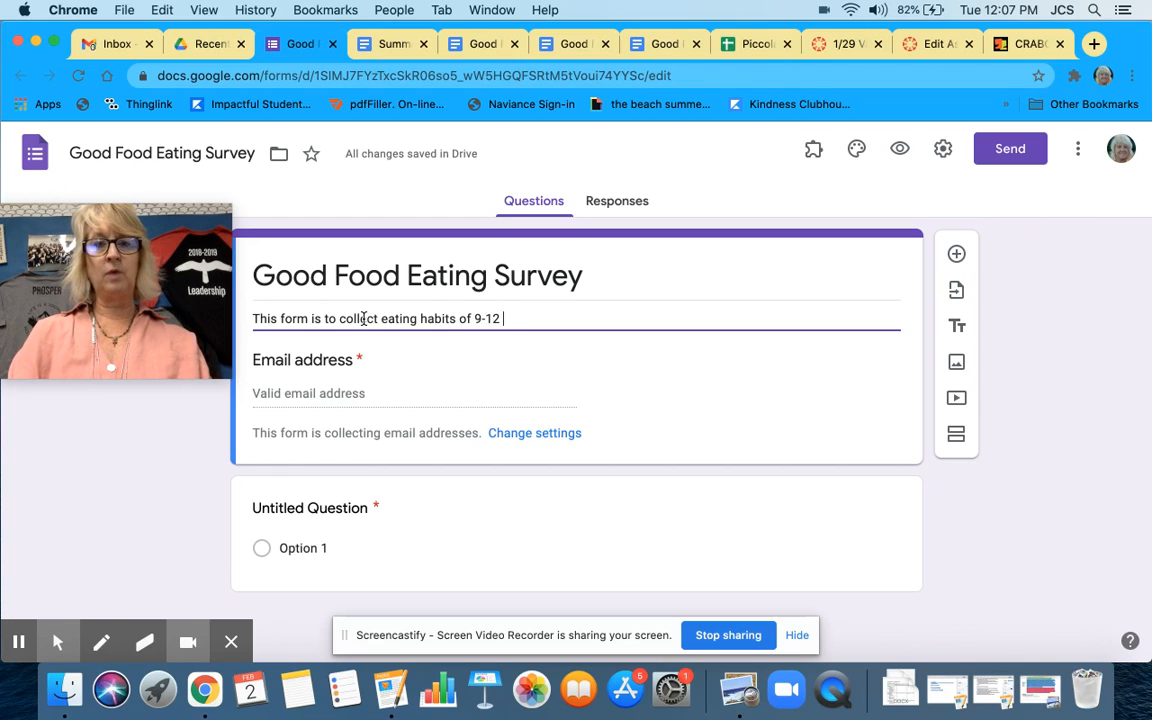
type("th grad")
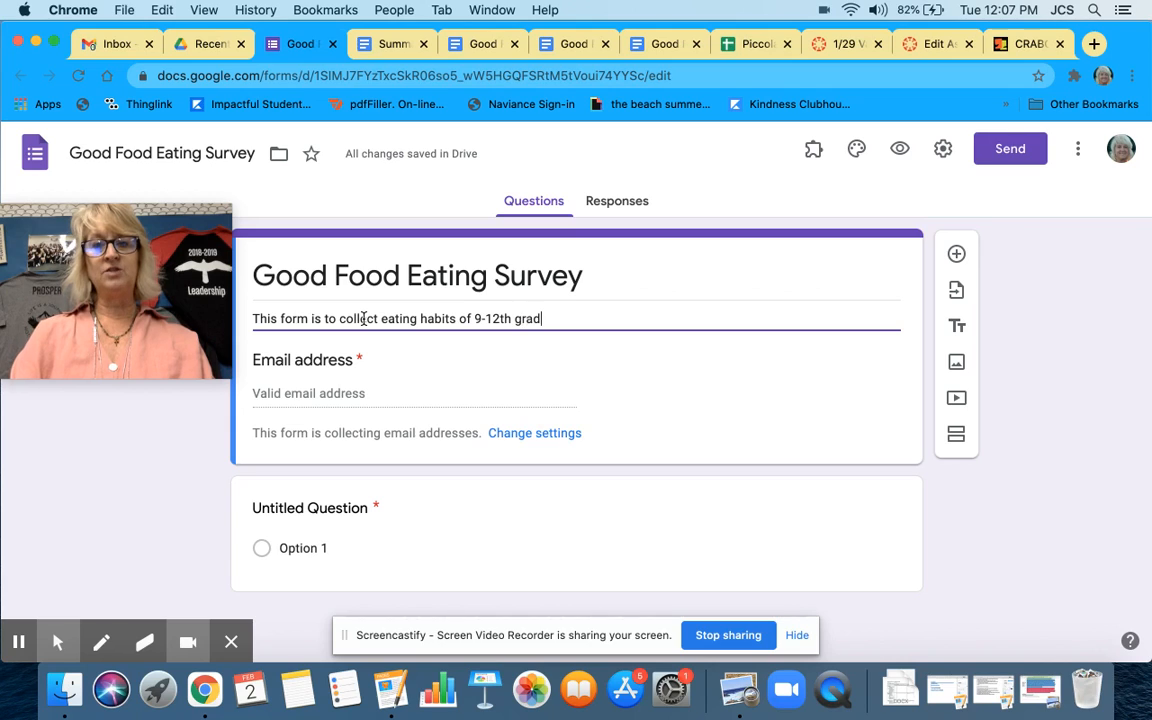
type("e stude")
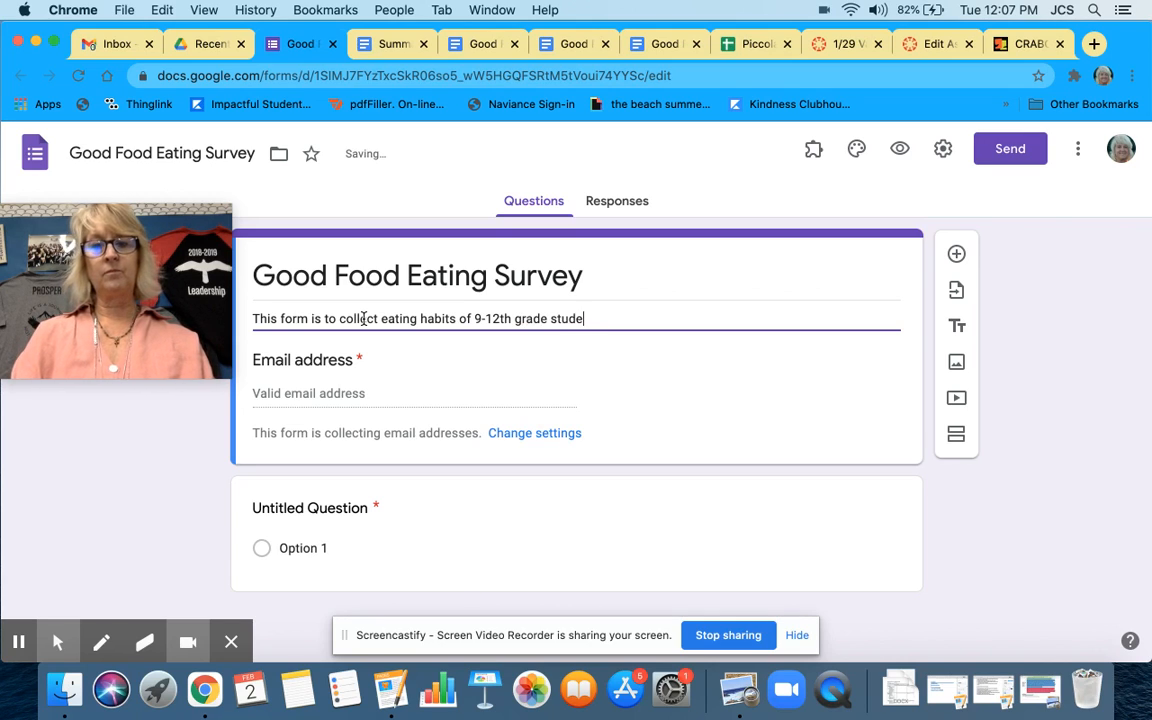
type(" sudentnts.")
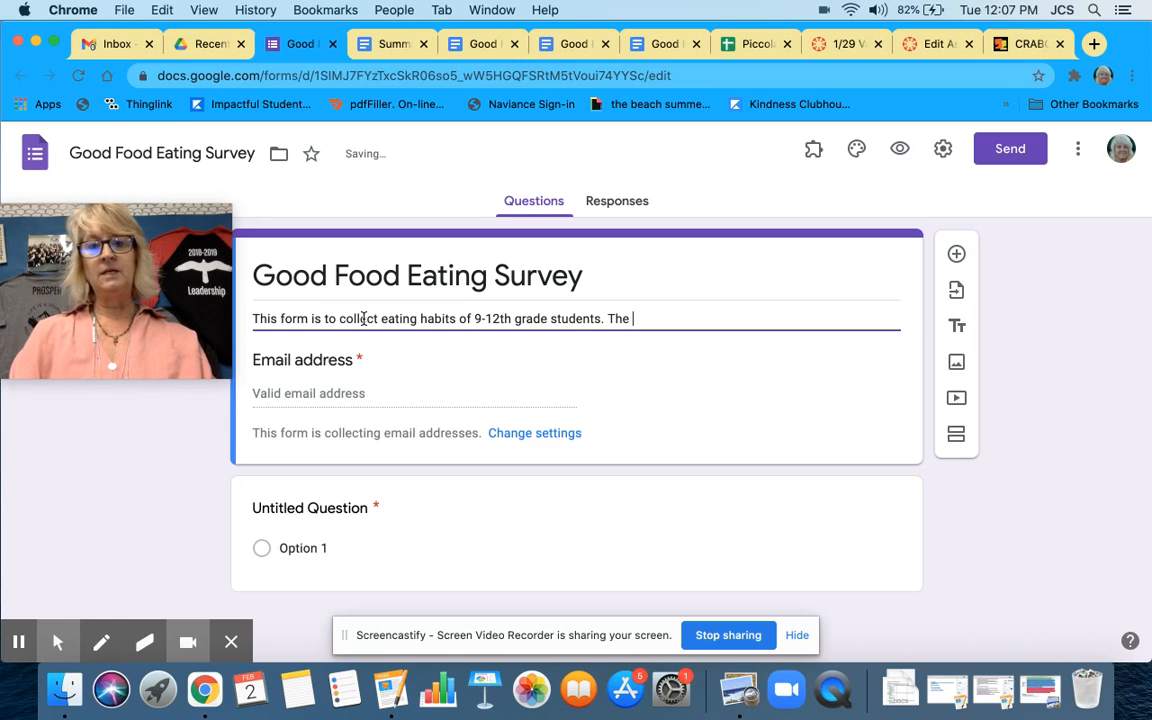
Step: Continue the form description with "The data will be used and graphed and inclued in a Food Proposal"
type(" The data will be used")
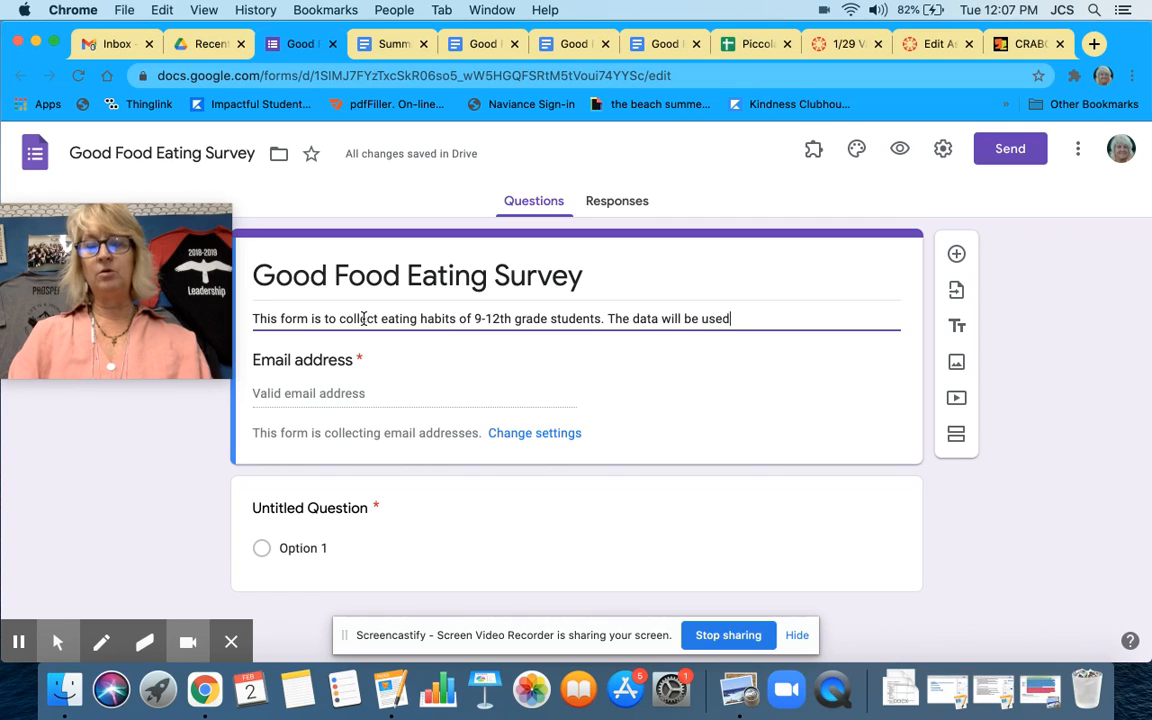
type(" and gra")
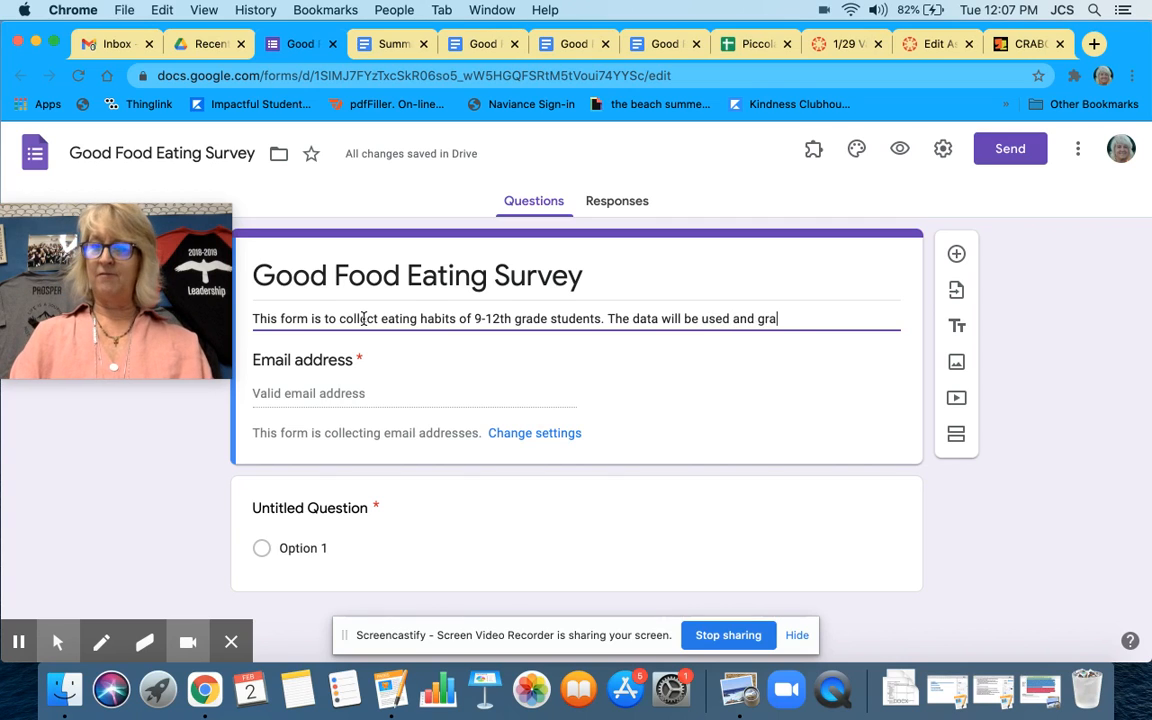
type("phed and ")
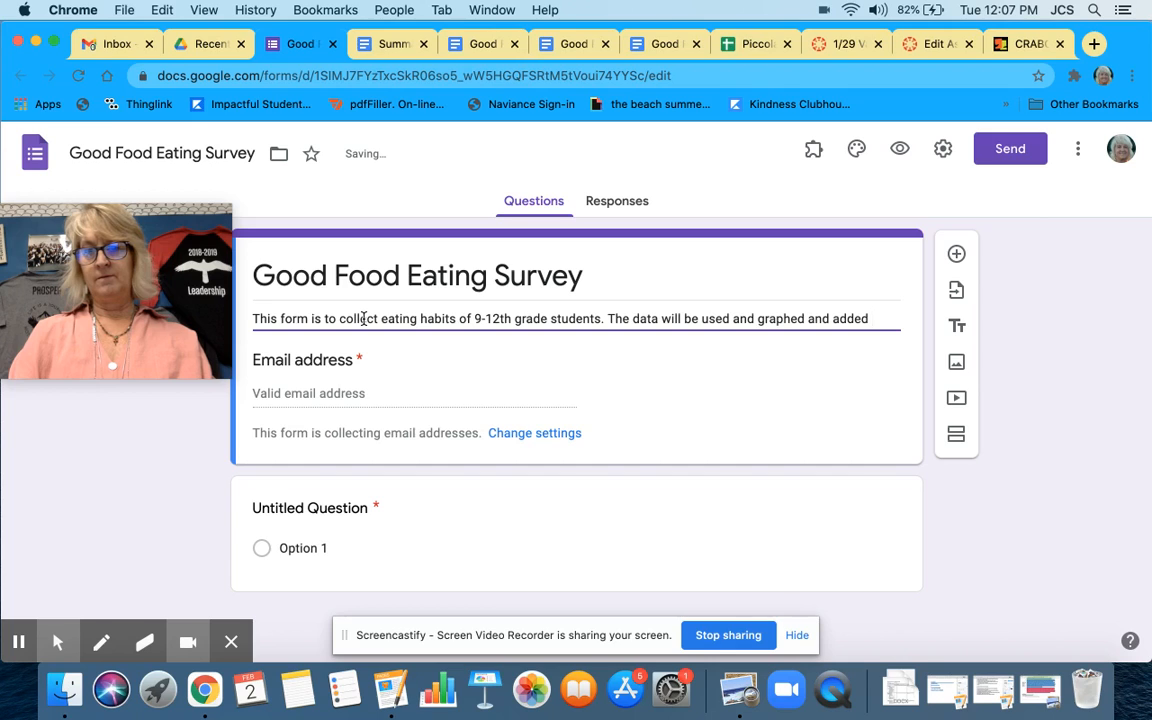
type("added ")
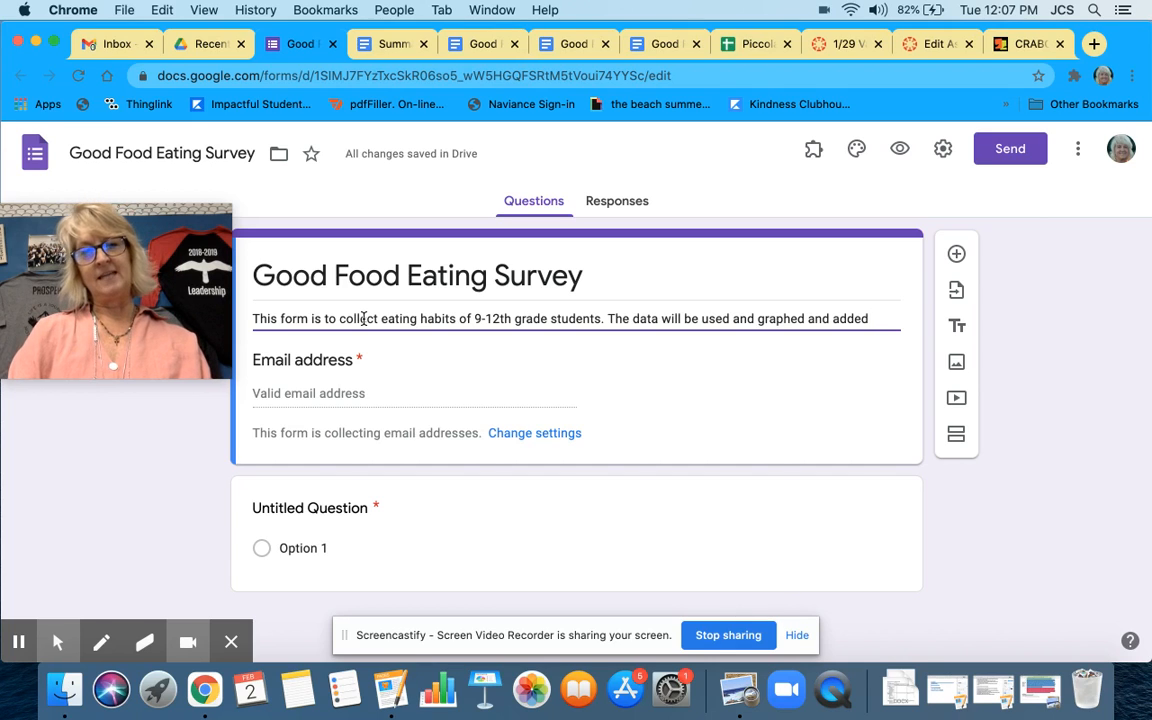
type("for")
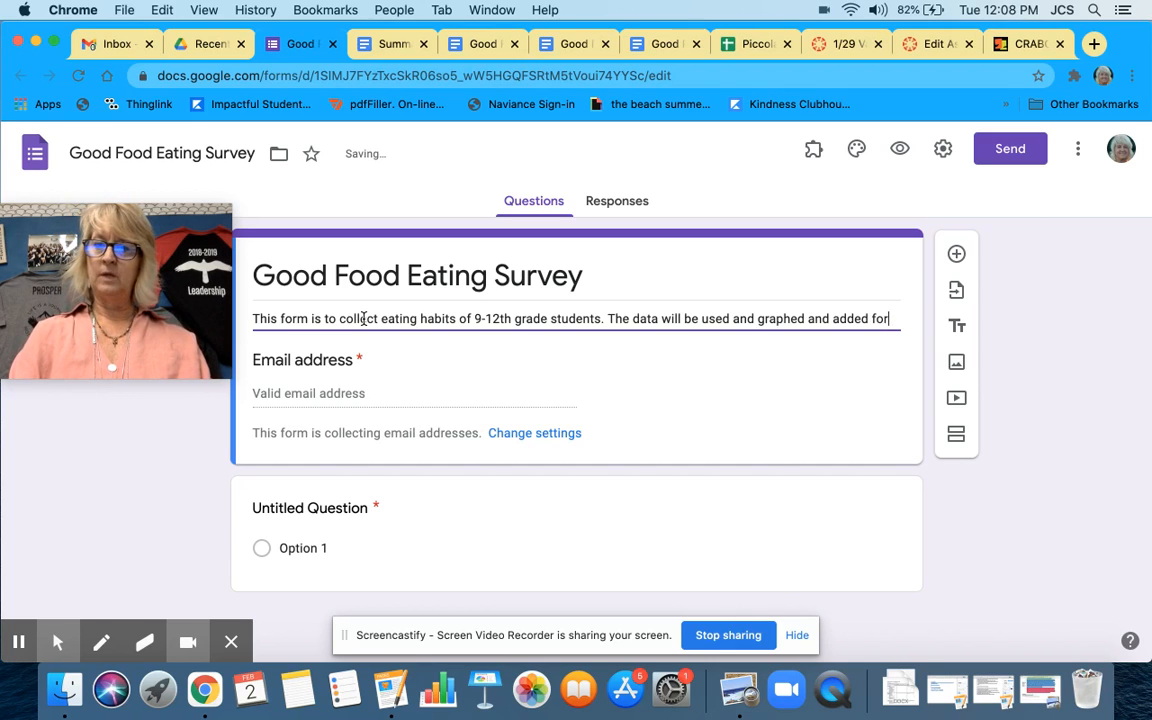
key("BackSpace")
key("BackSpace")
key("BackSpace")
key("BackSpace")
key("BackSpace")
key("BackSpace")
key("BackSpace")
key("BackSpace")
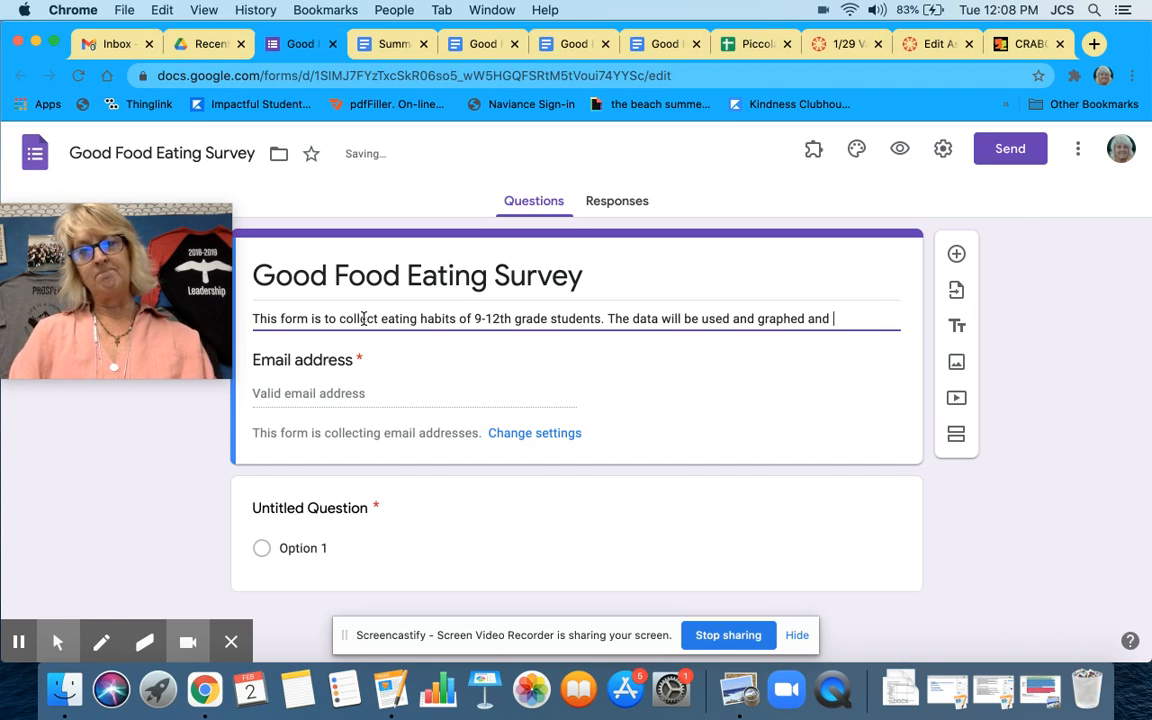
type("inclued i")
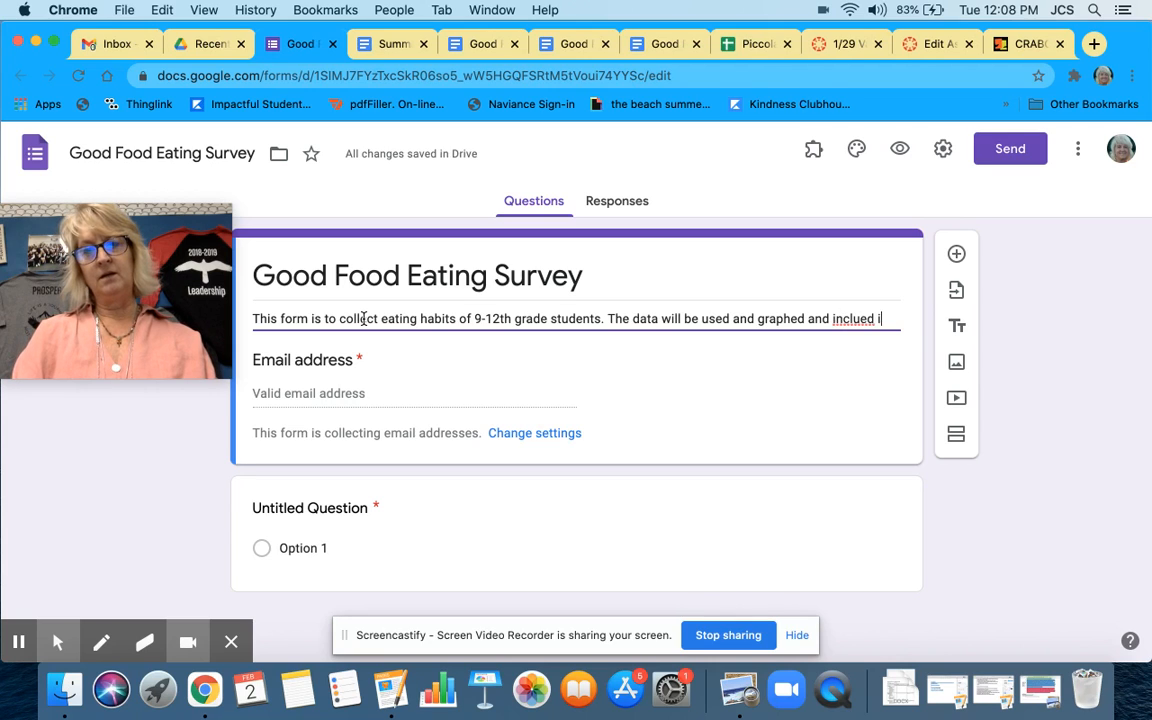
type("n a Fo")
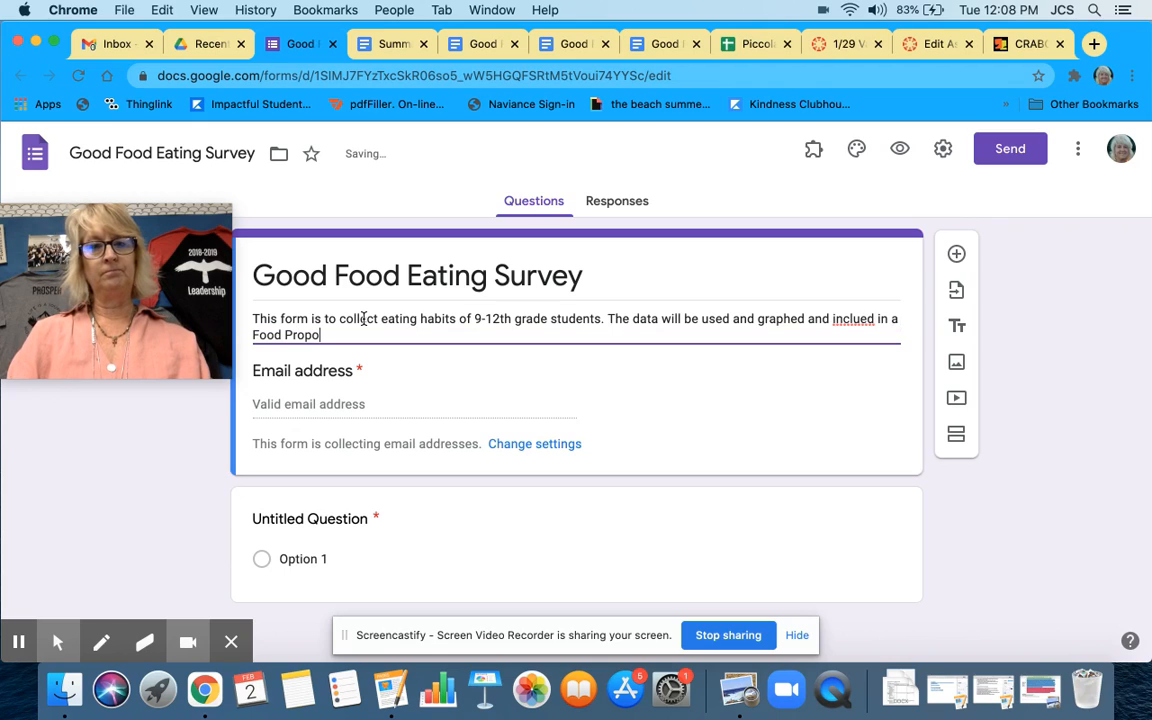
type("od Proposal")
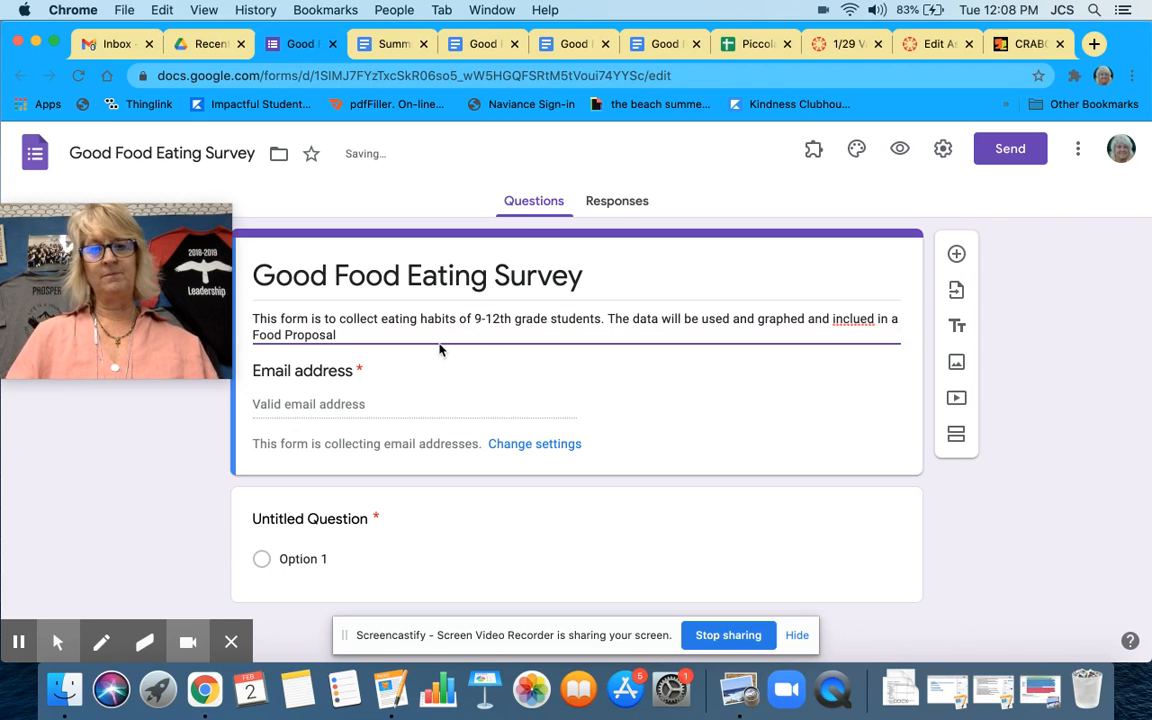
Step: Correct the misspelled word in the description to "included" and end the last sentence with a period
right_click(850, 321)
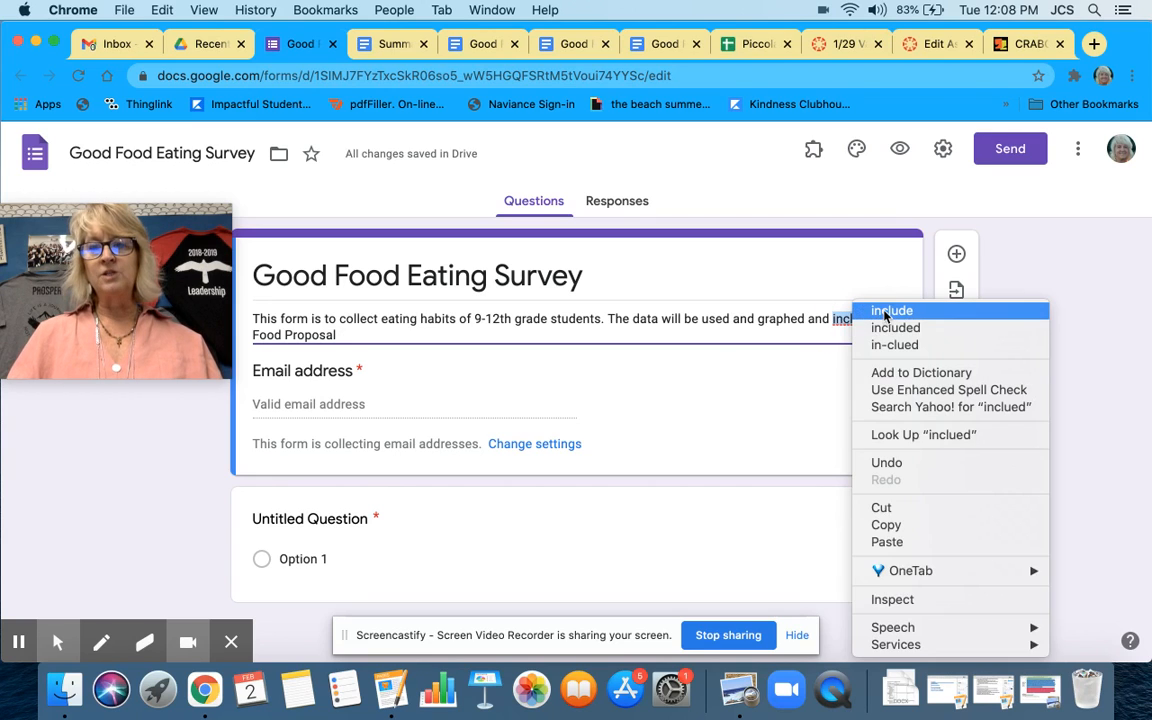
left_click(883, 327)
left_click(360, 335)
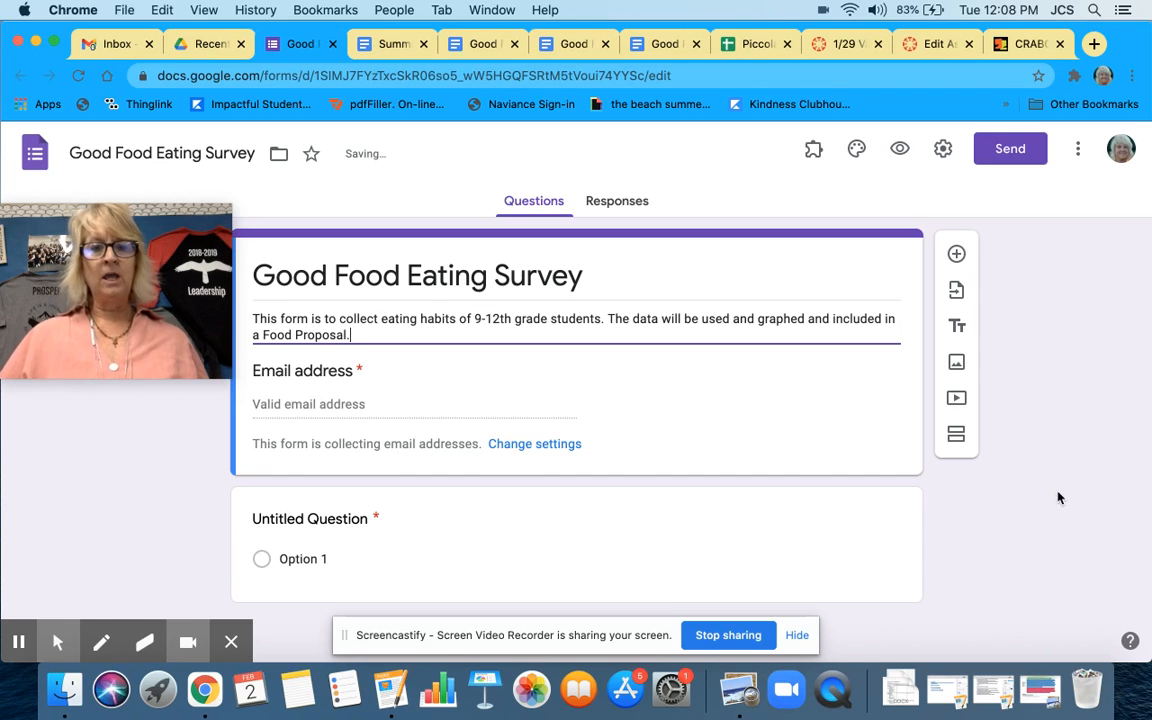
Step: Turn off collecting email addresses in the form's general settings and save the settings
left_click(516, 448)
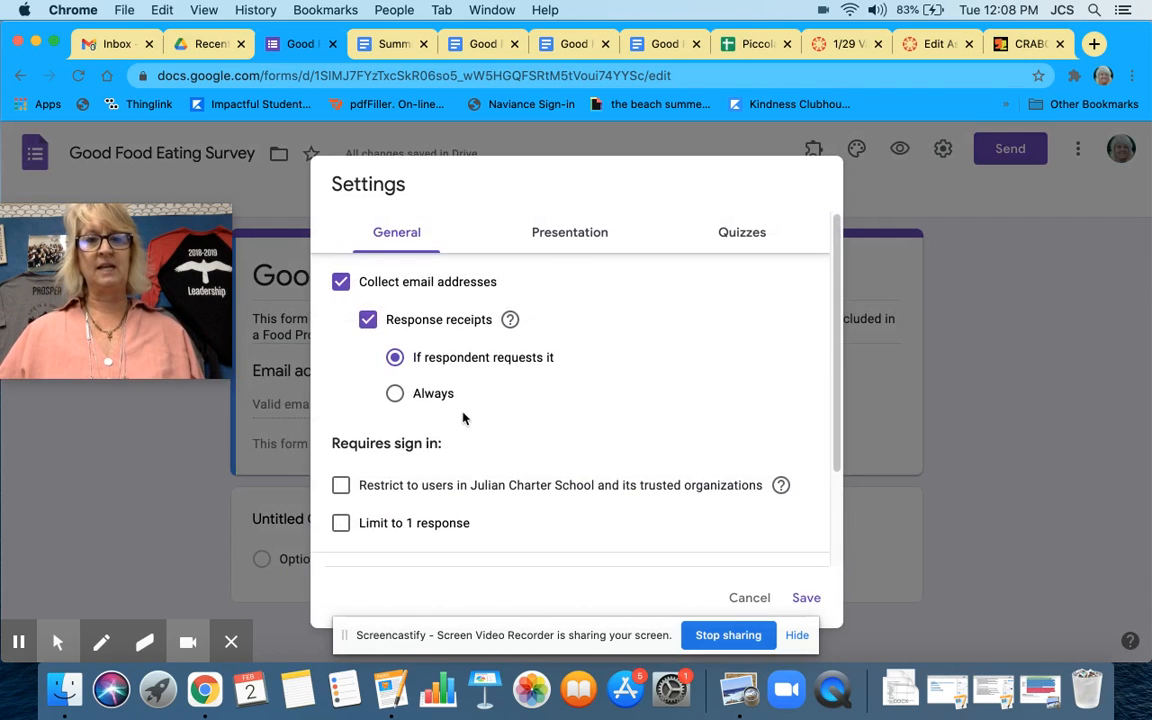
left_click(341, 283)
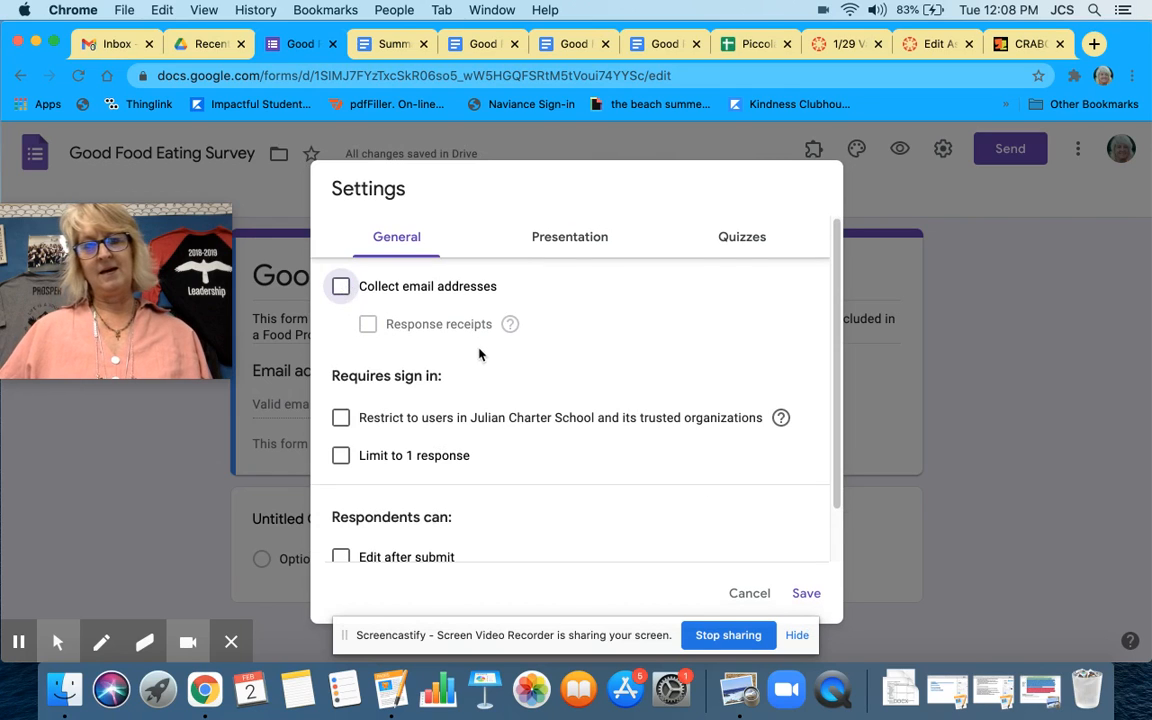
left_click(807, 595)
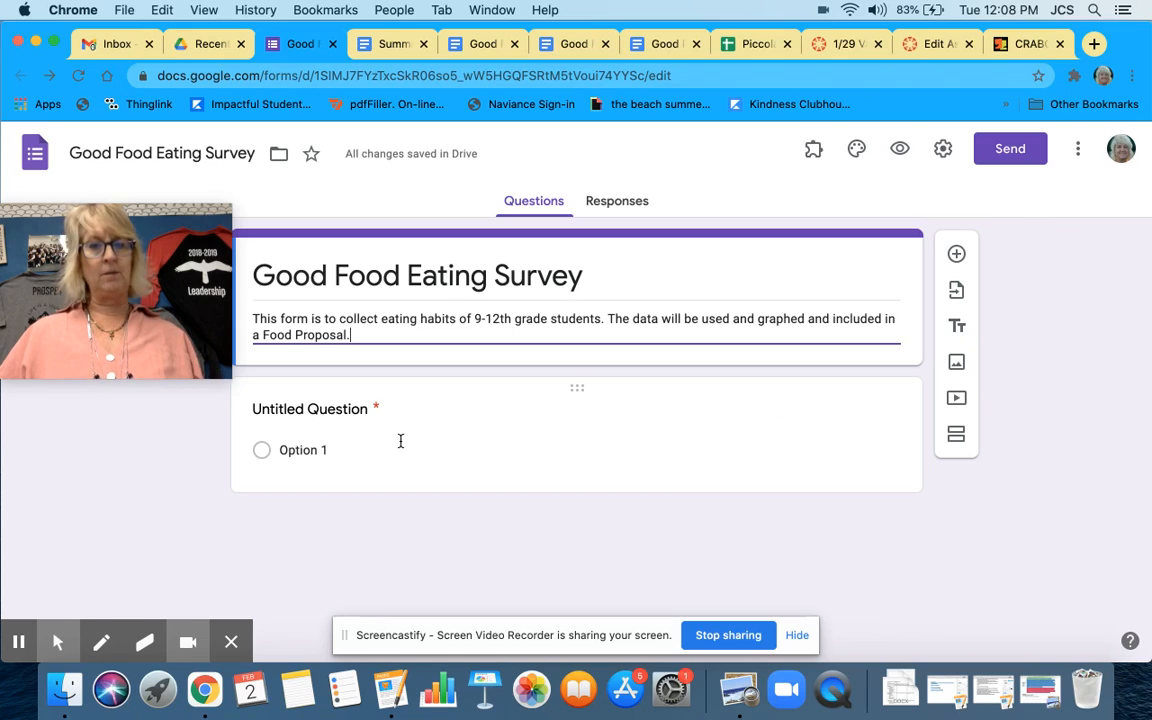
Step: Set the untitled question's type to Multiple choice and name its first option "Yes"
left_click(578, 392)
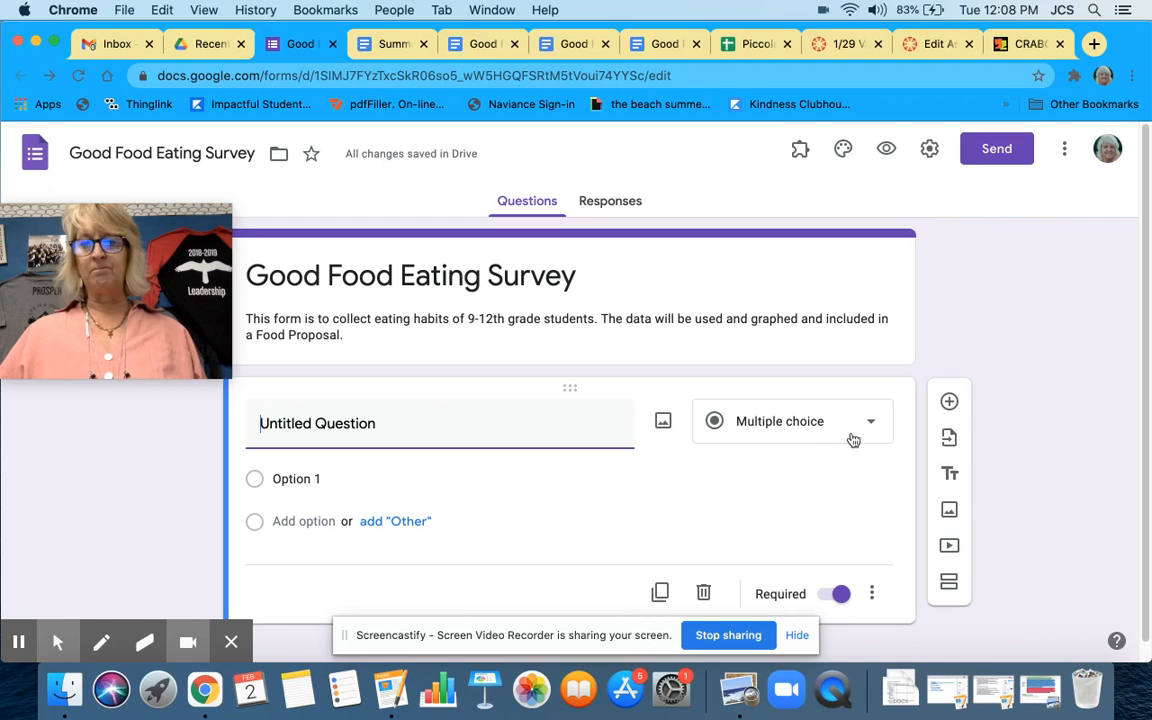
left_click(869, 428)
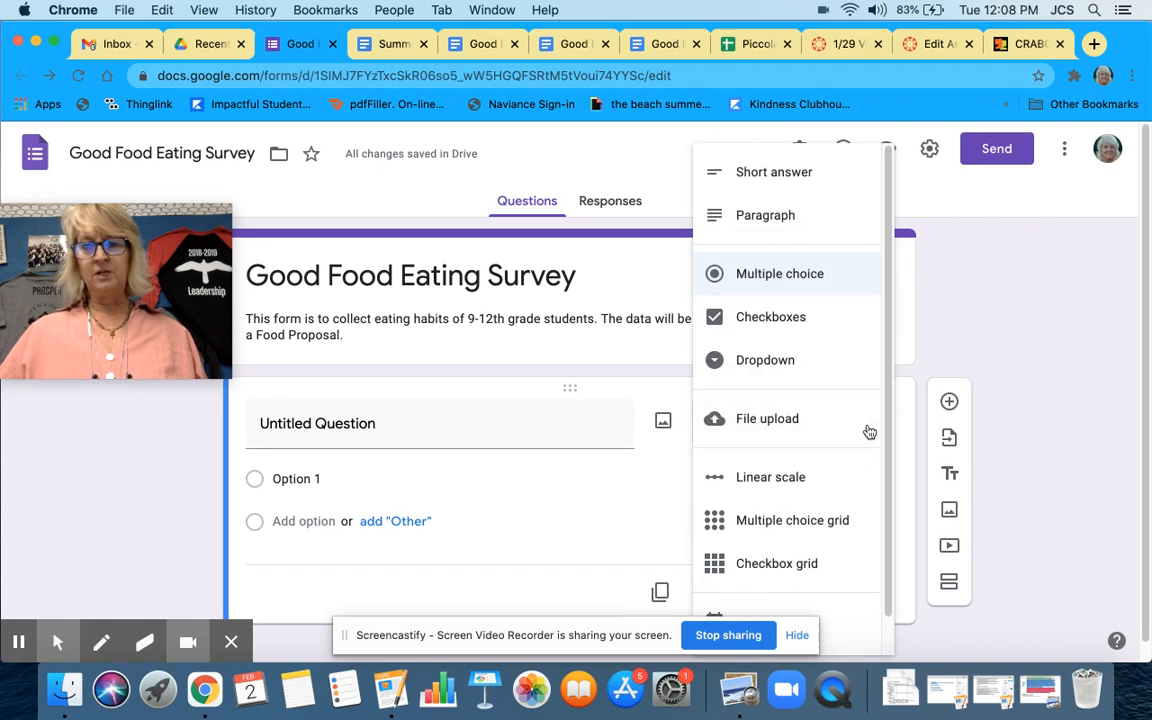
left_click(778, 274)
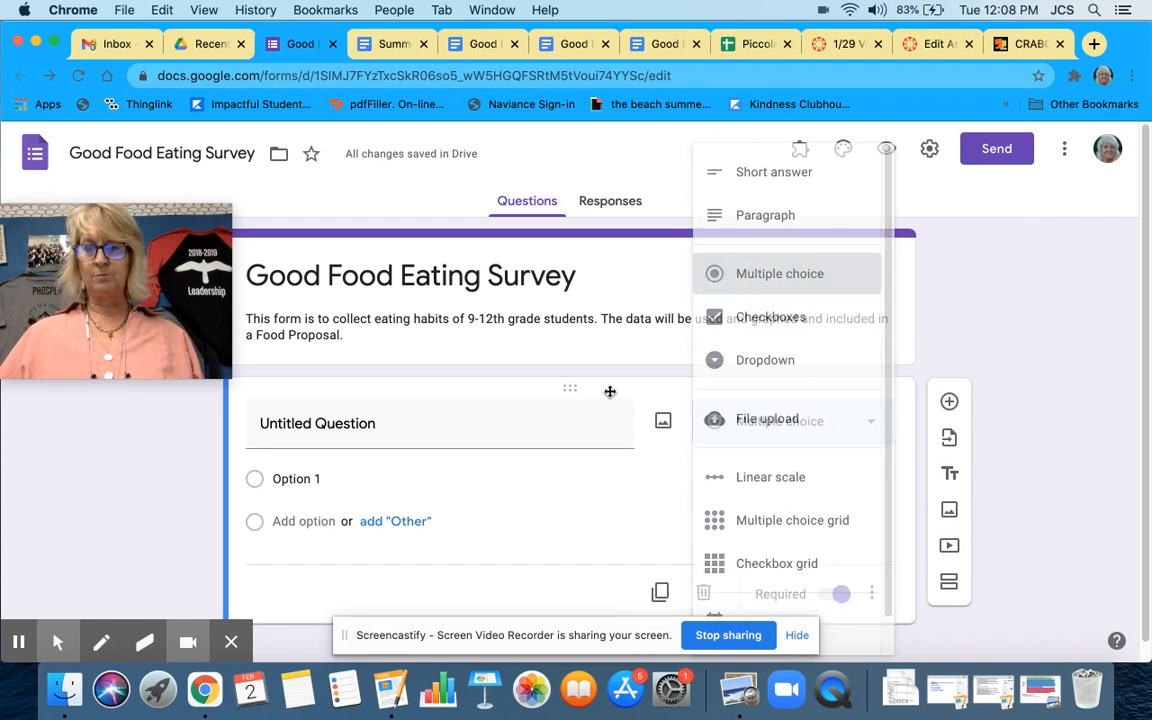
left_click(295, 480)
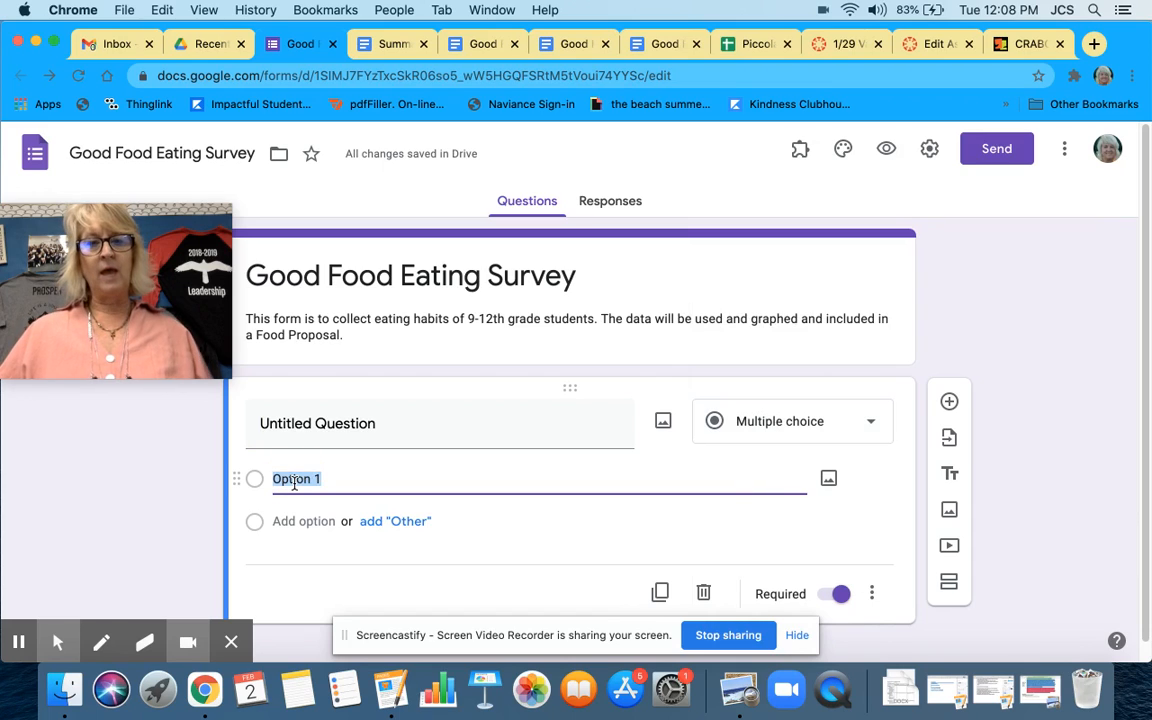
type("yes")
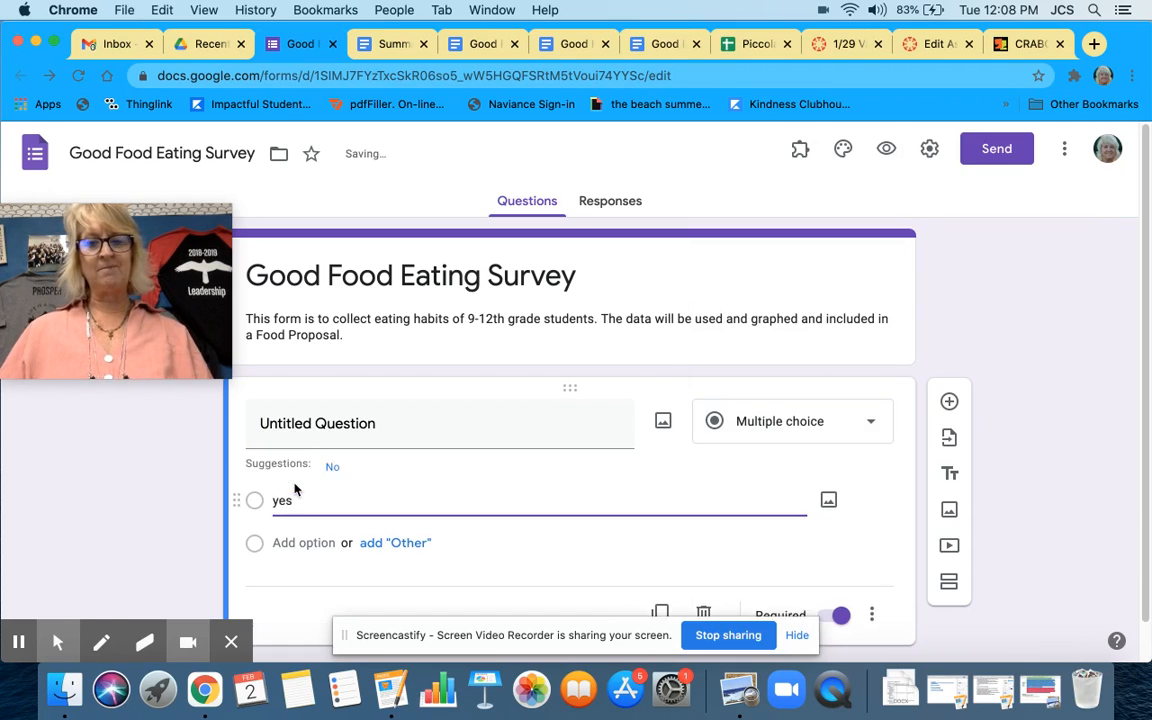
key("BackSpace")
key("BackSpace")
key("BackSpace")
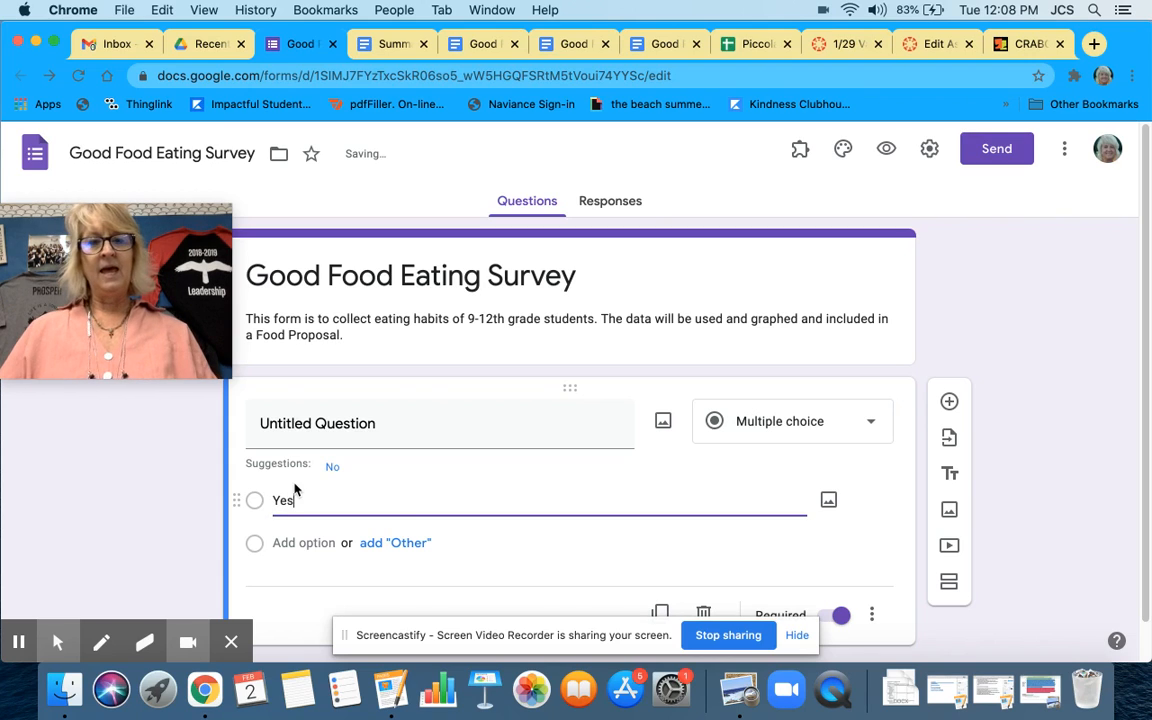
Step: Add an "Other" choice and a "No" option to the untitled question
left_click(397, 544)
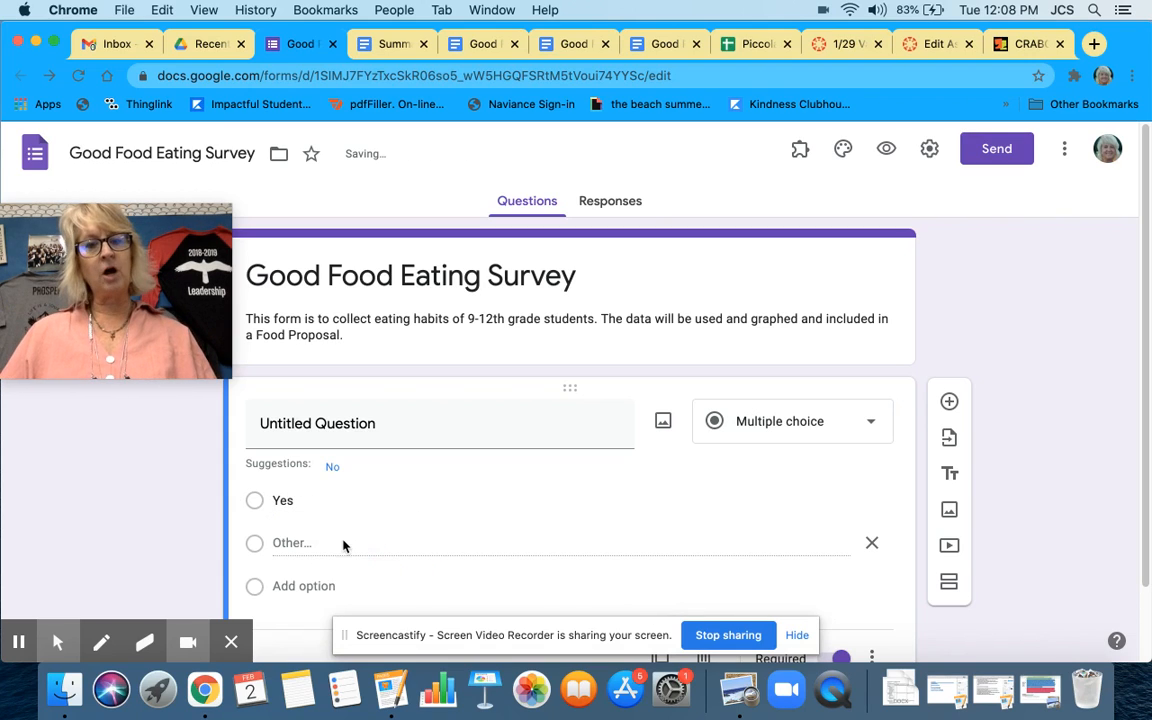
left_click(292, 586)
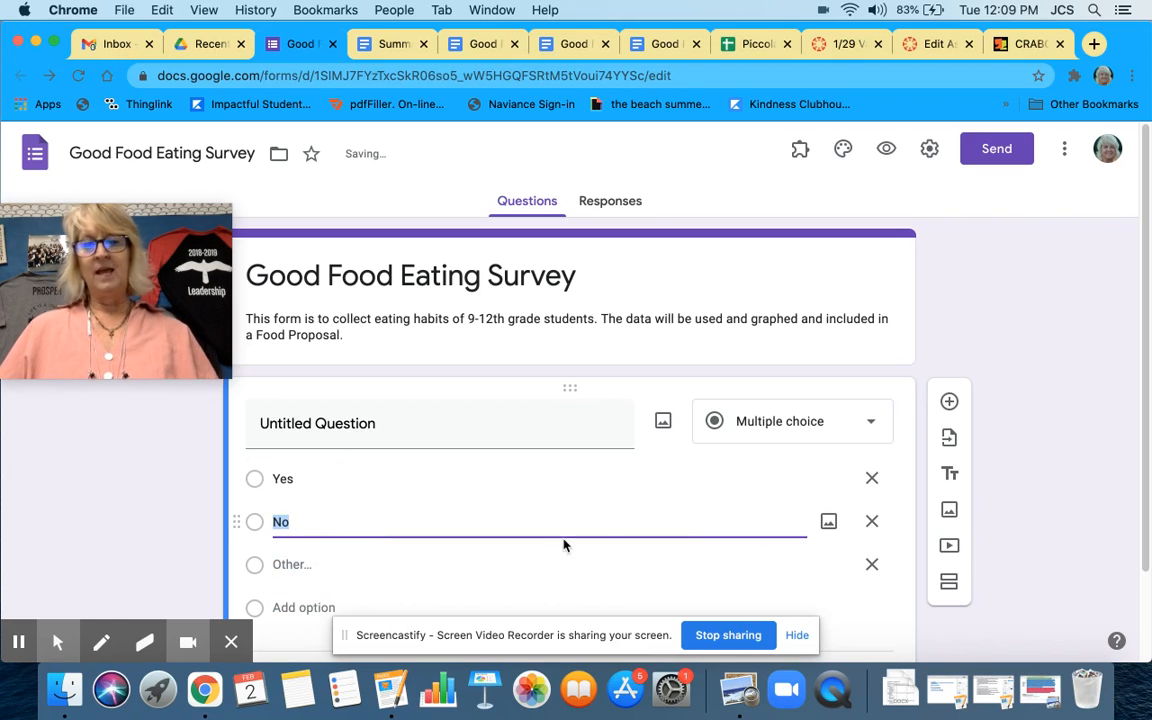
scroll(609, 519, "down", 1)
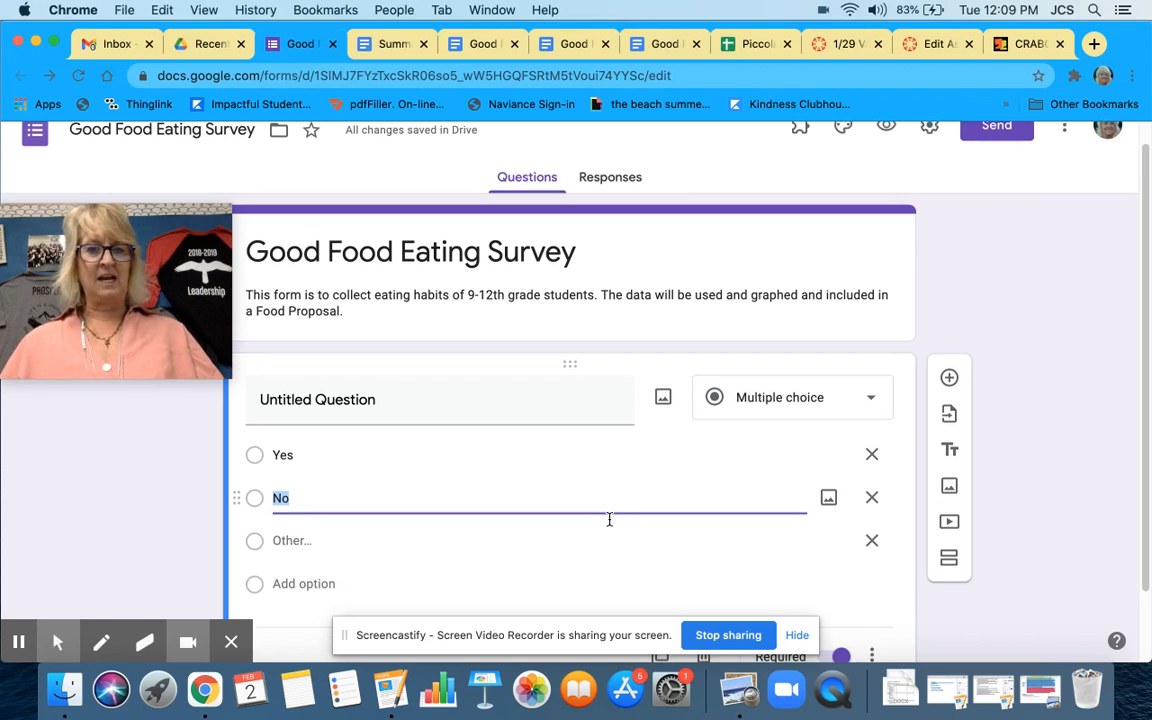
Step: Switch to the 2/3 LAB Survey assignment in Canvas and copy sample statement 1, "I drink a sugar-sweetened beverage at least once a day."
left_click(438, 401)
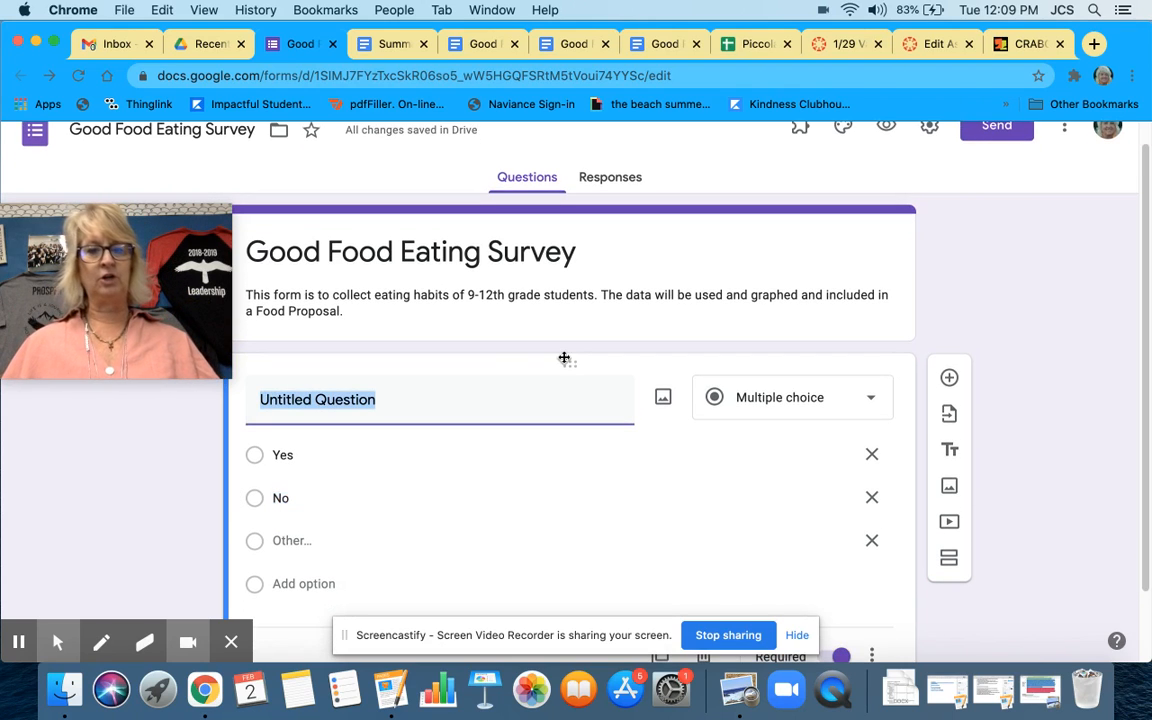
left_click(933, 44)
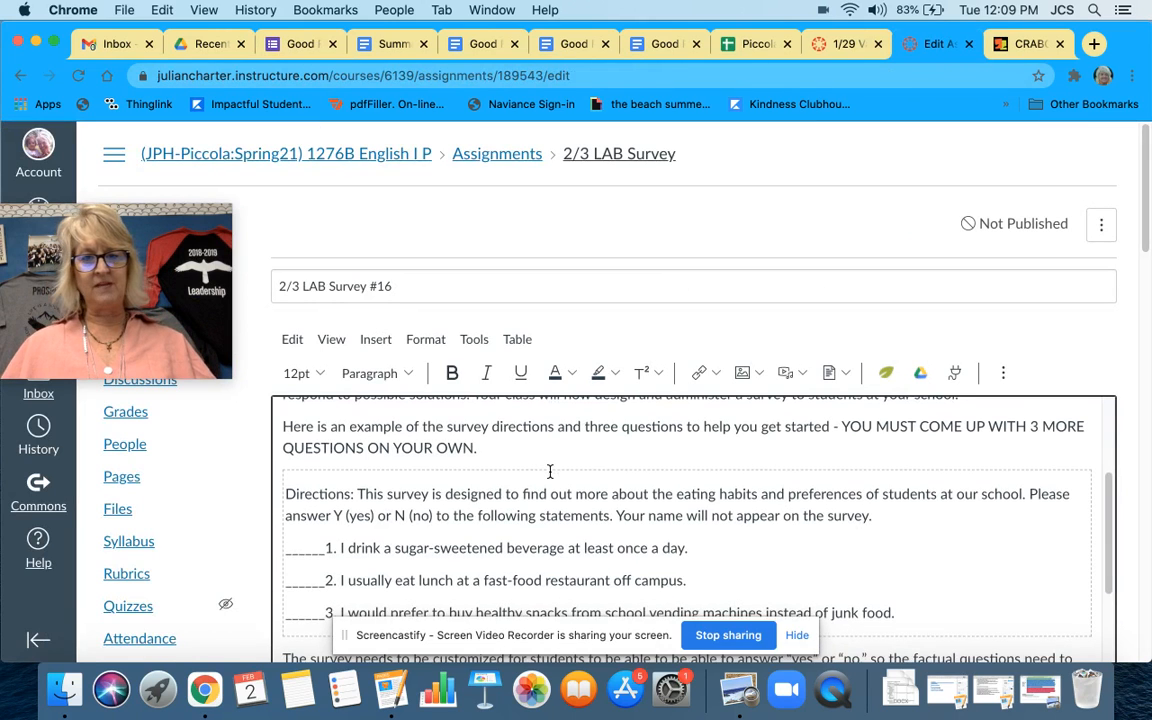
scroll(610, 478, "down", 1)
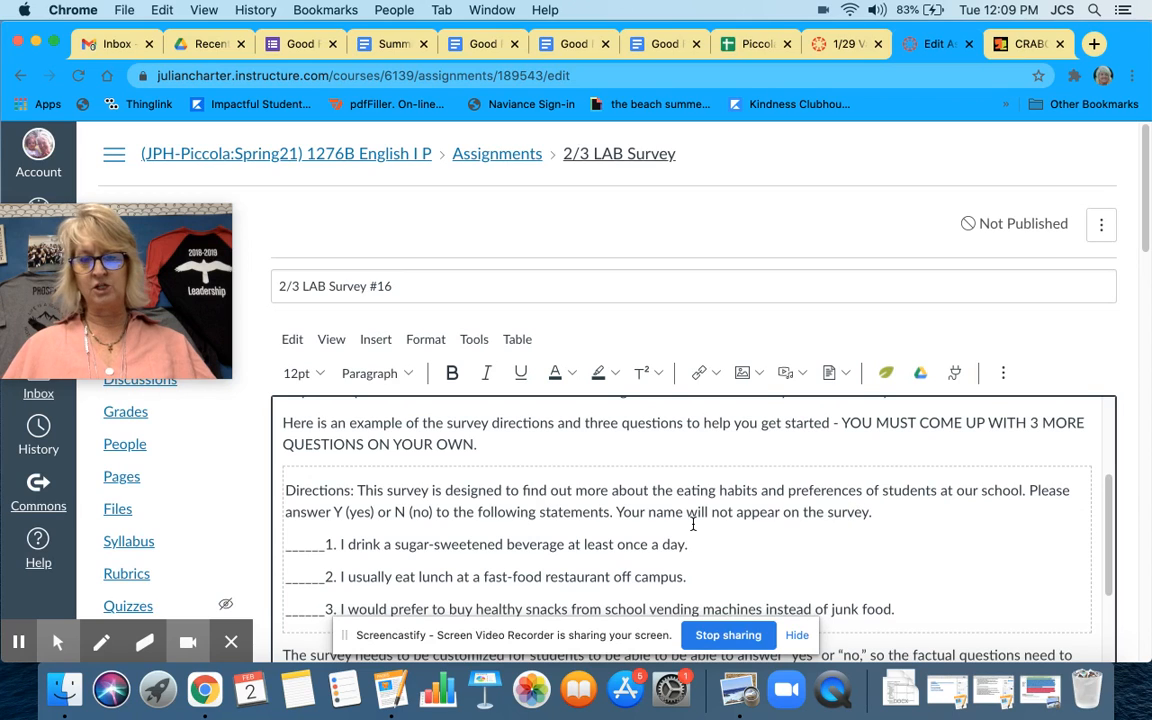
scroll(715, 539, "down", 1)
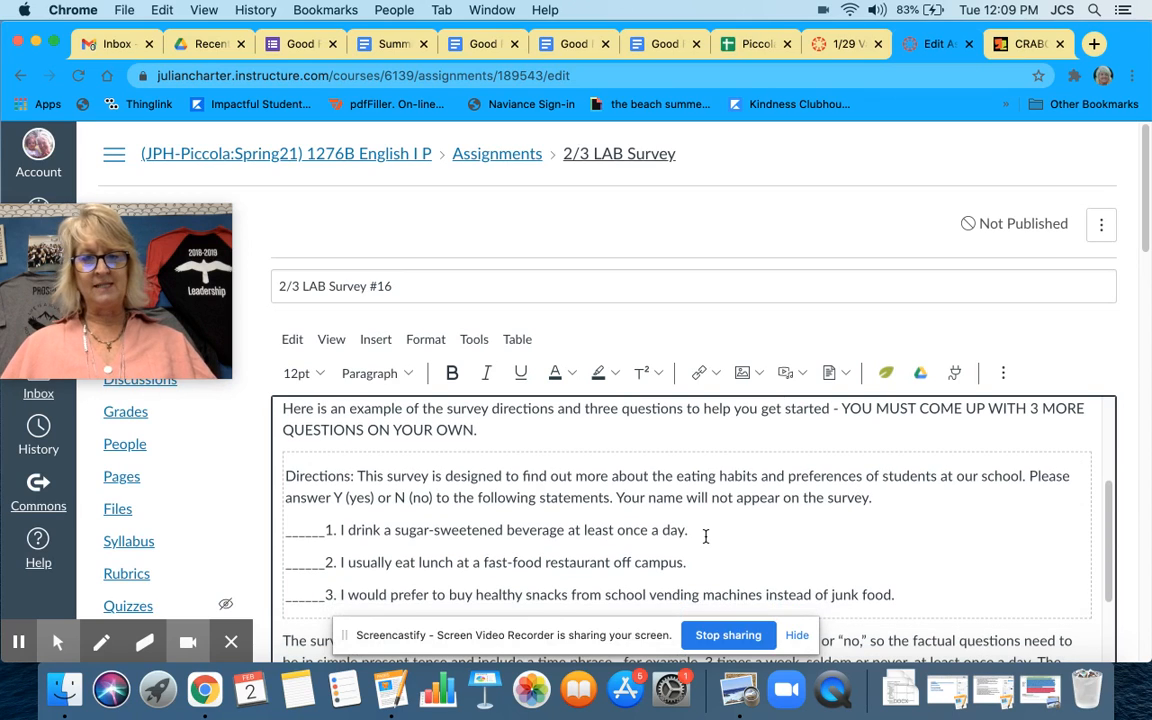
scroll(635, 497, "down", 2)
mouse_move(689, 494)
left_mouse_down()
mouse_move(303, 492)
mouse_move(321, 494)
left_mouse_up()
key("cmd+c")
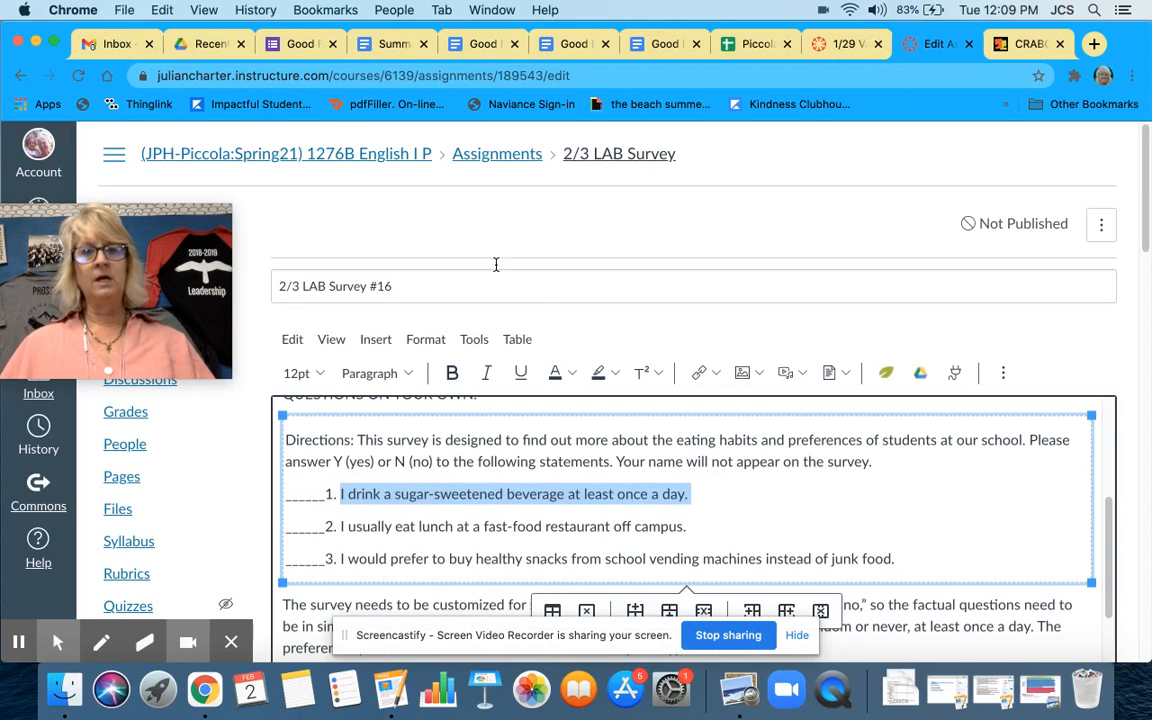
Step: Return to the Google Forms survey and replace the first question's text with the copied statement about drinking a sugar-sweetened beverage
left_click(284, 44)
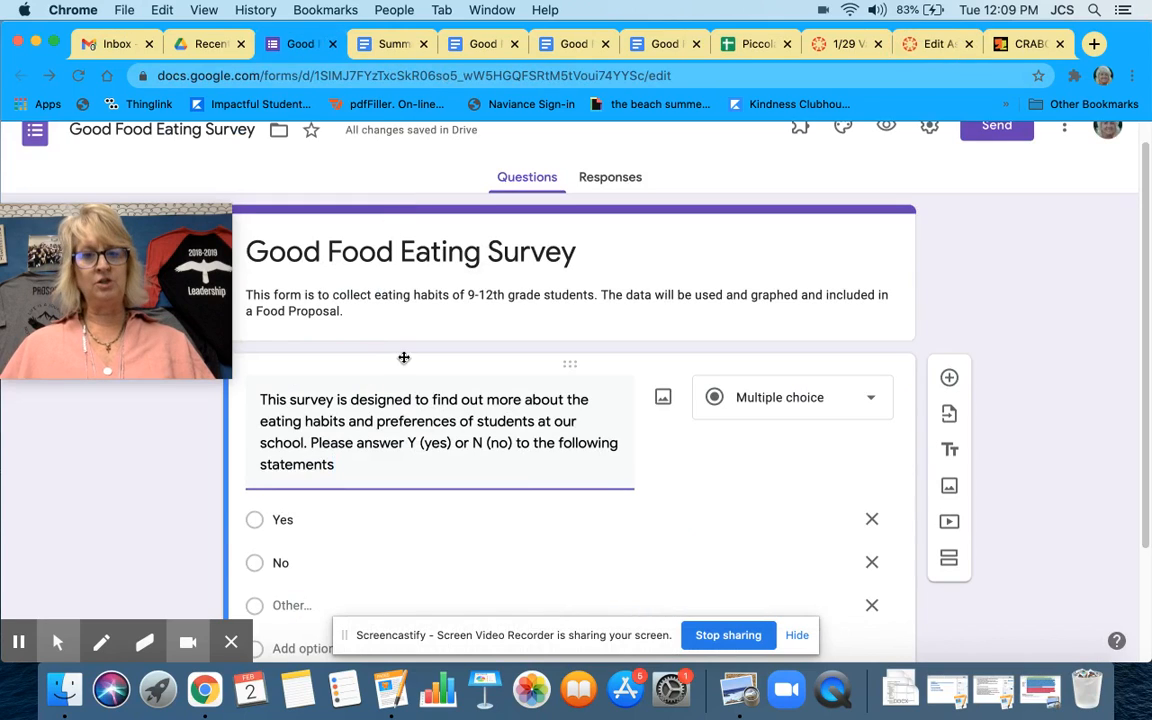
left_click_drag(338, 464, 262, 399)
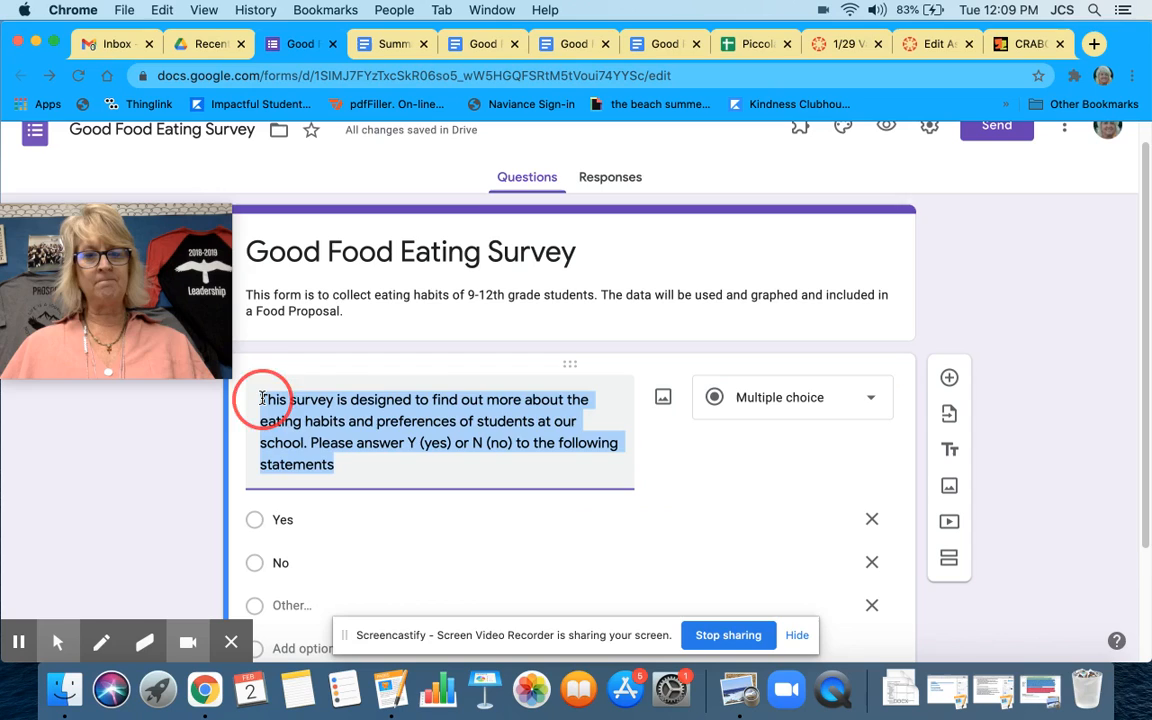
key("cmd+v")
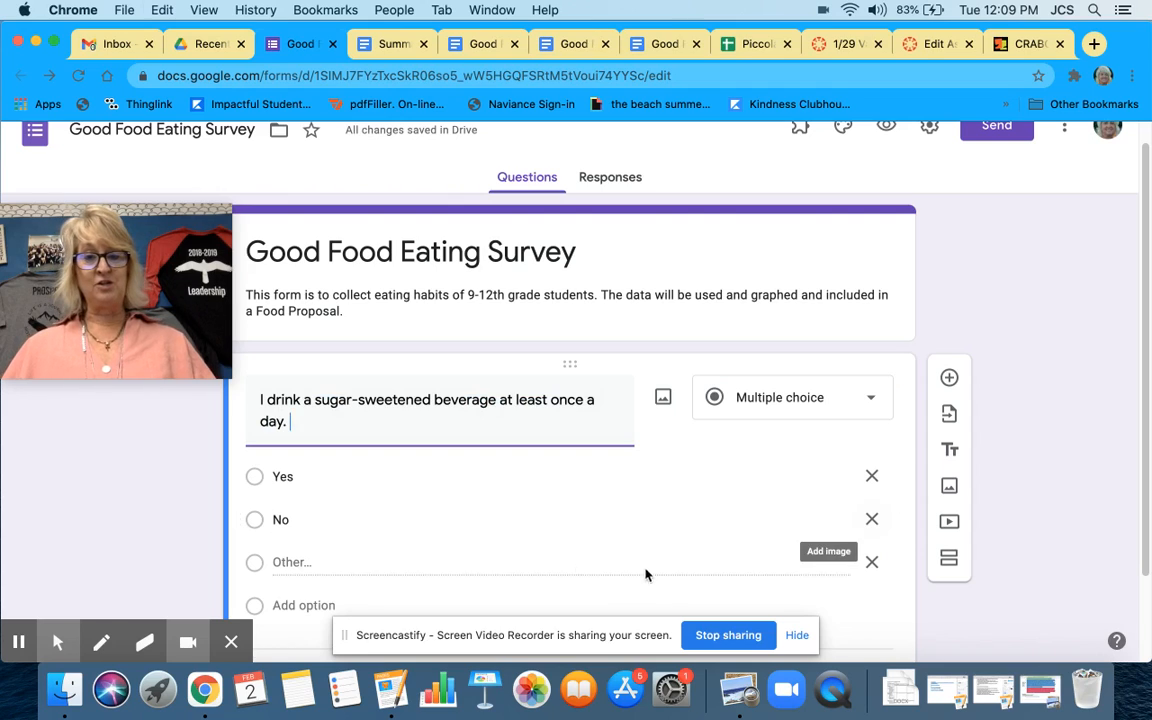
Step: Duplicate the question and replace the duplicate's text with the Canvas assignment's statement "I usually eat lunch at a fast-food restaurant off campus."
scroll(825, 571, "down", 2)
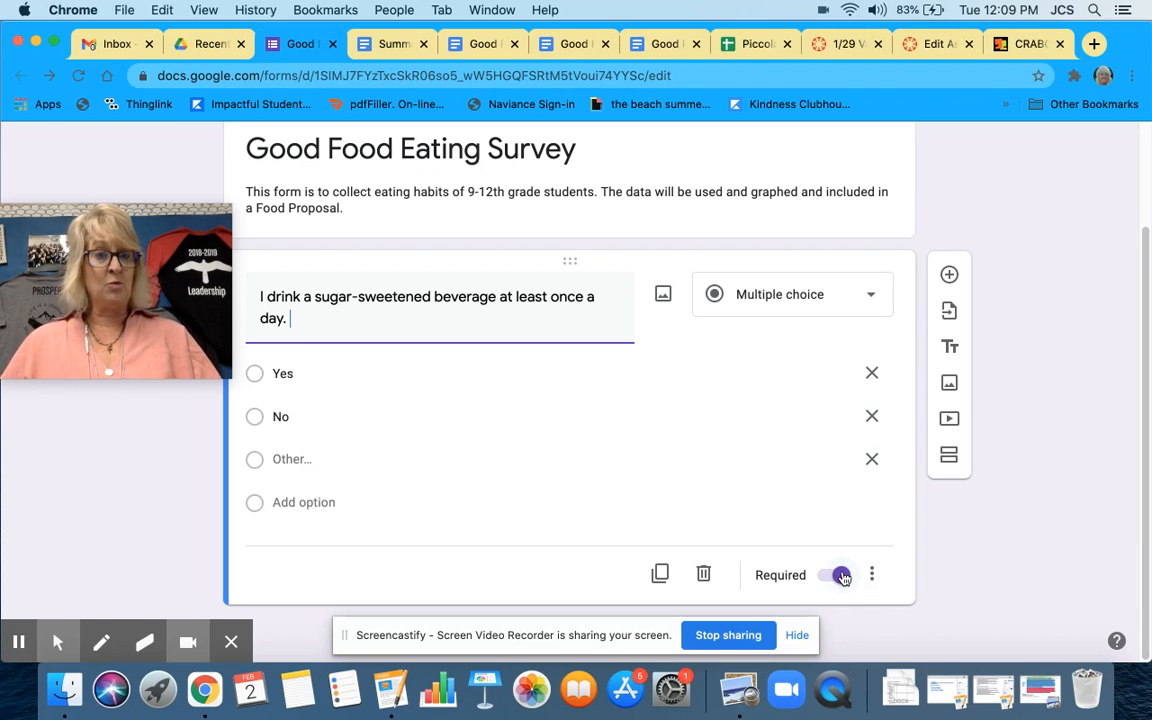
left_click(660, 575)
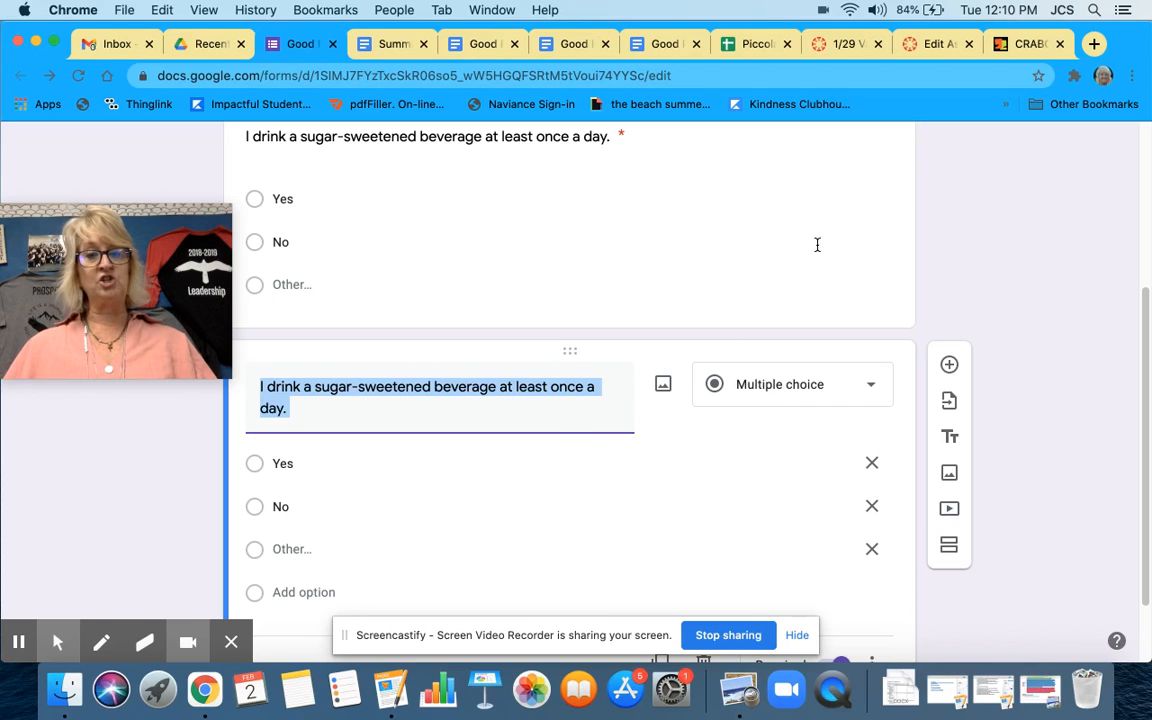
left_click(928, 44)
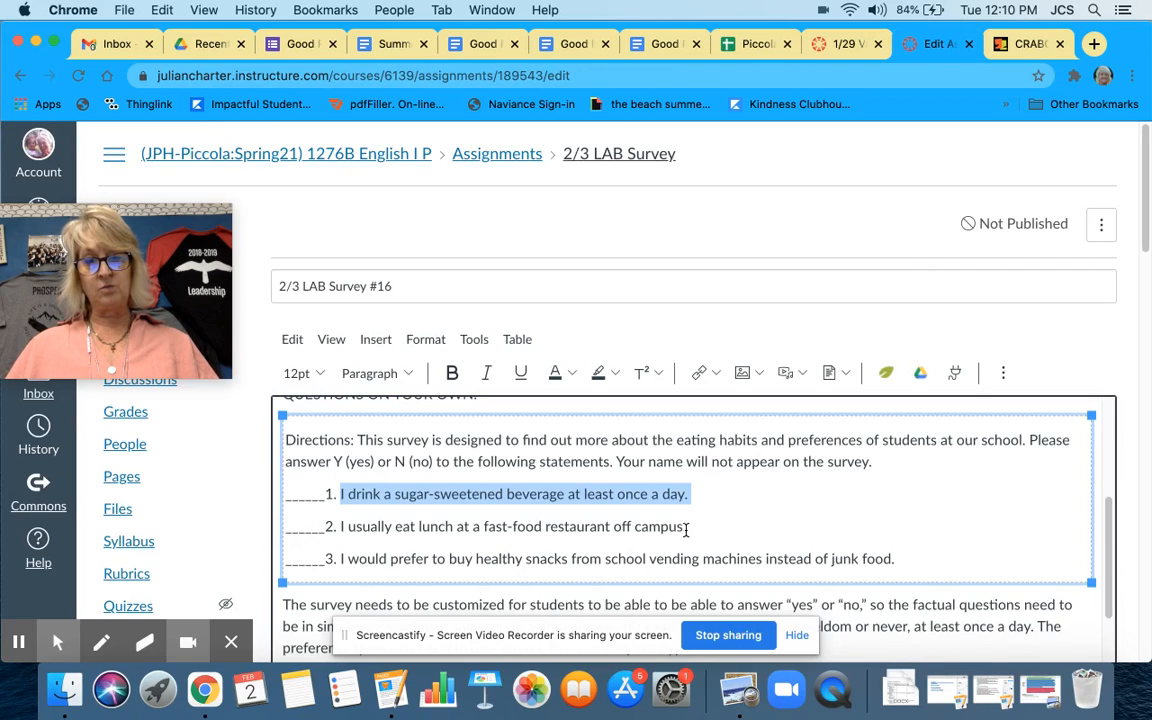
left_click_drag(686, 528, 337, 522)
key("super+c")
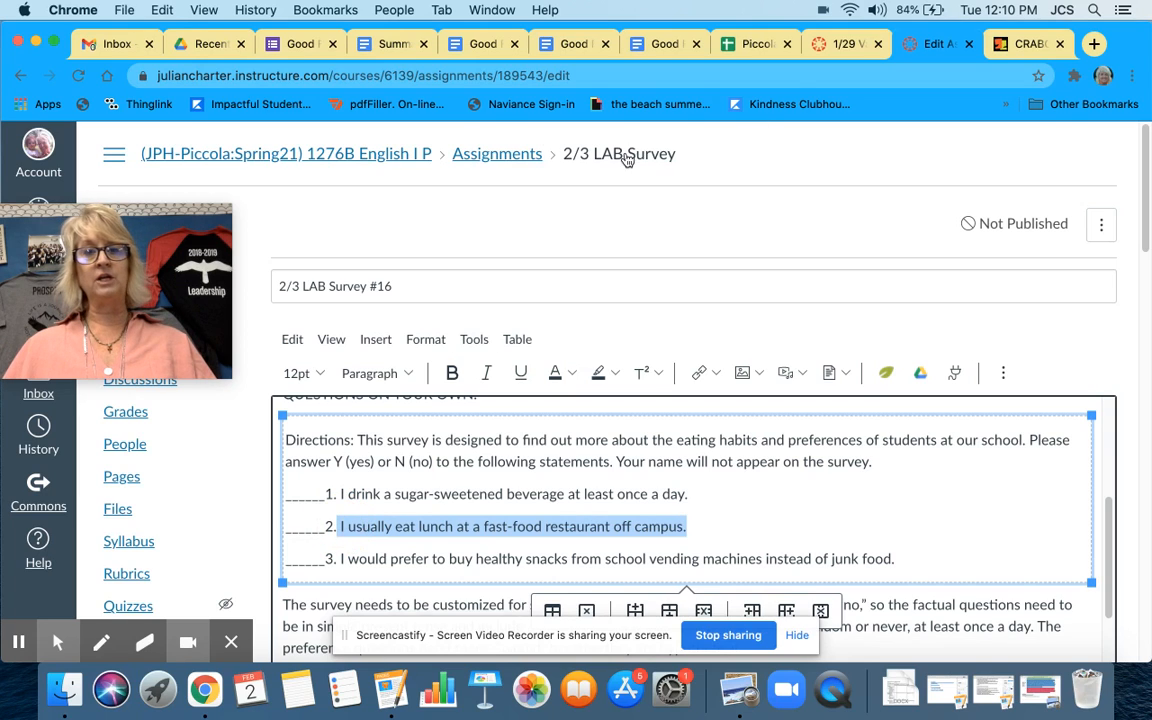
left_click(300, 44)
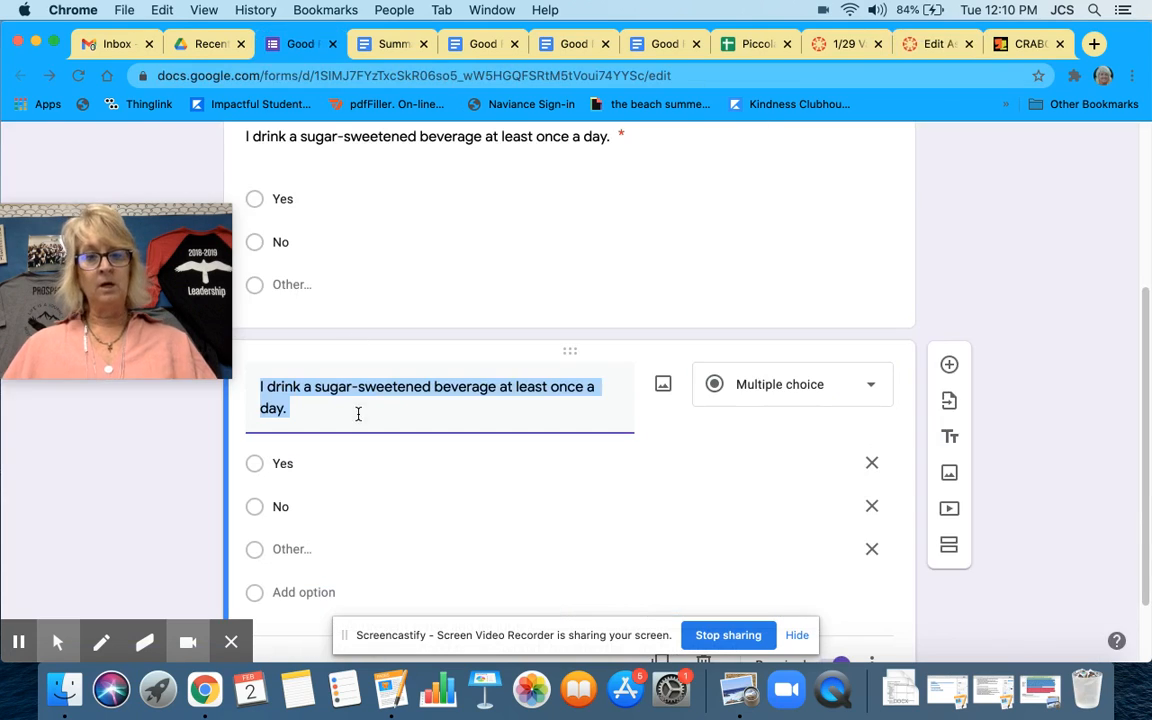
key("super+v")
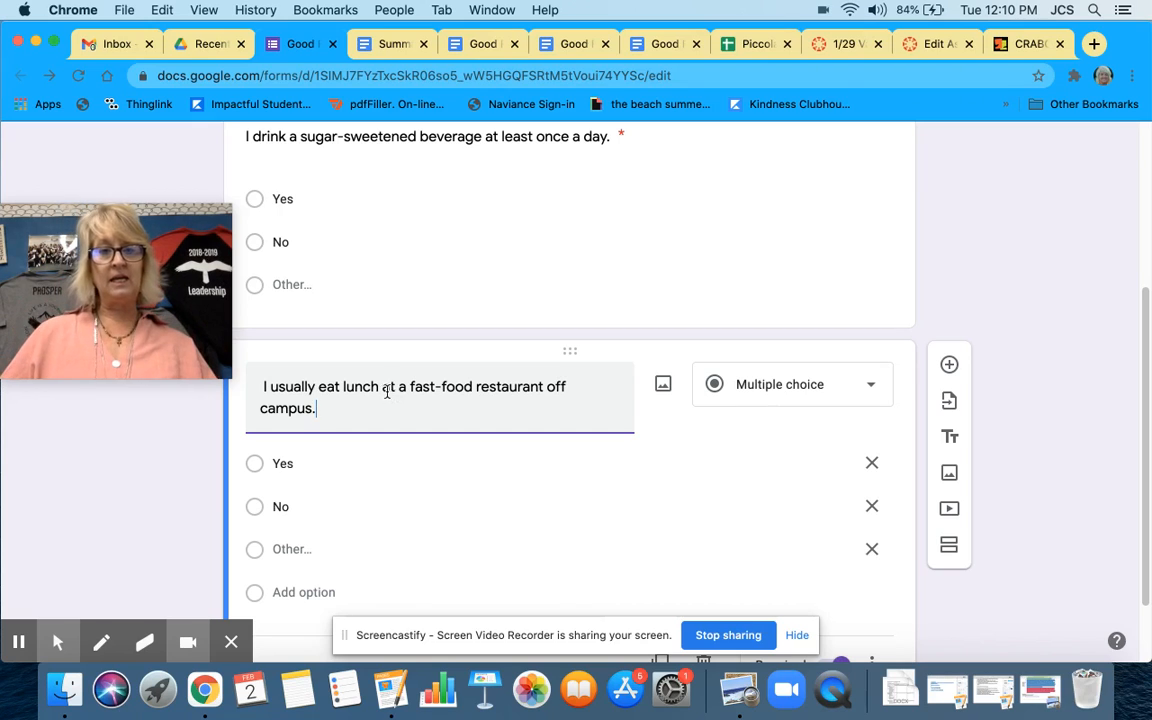
Step: Reword the second question to "I usually eat more than one meal a week at a fast food or other restaurant."
left_click_drag(342, 386, 363, 398)
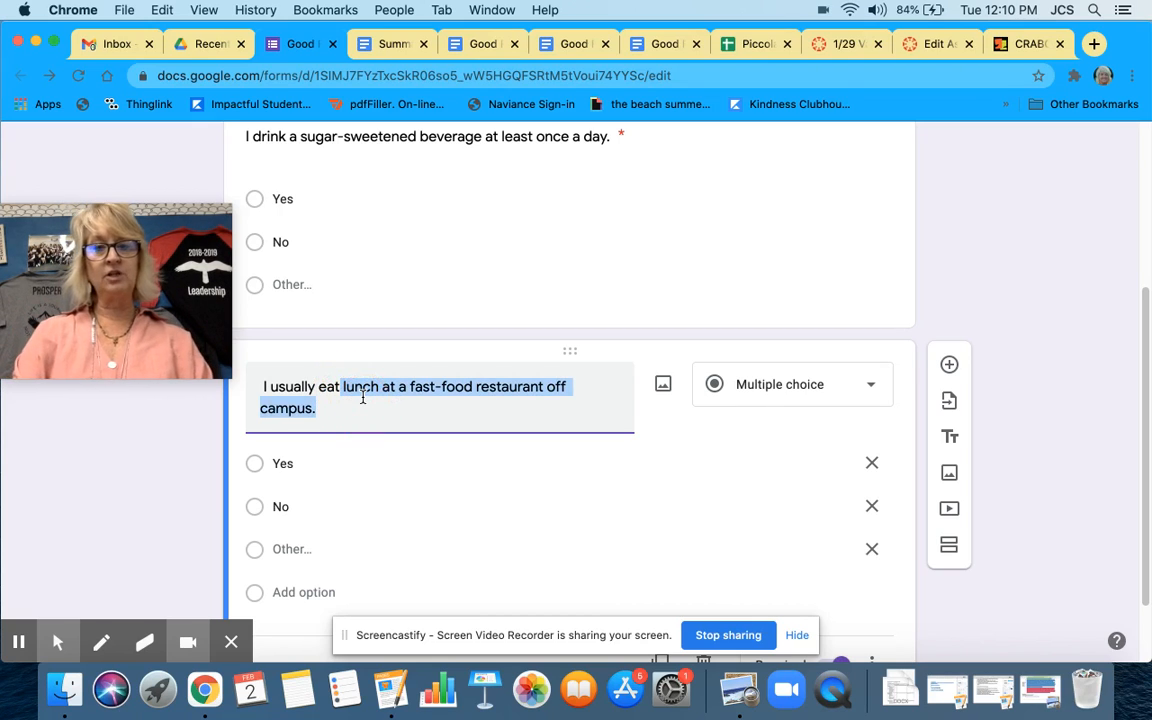
type("o")
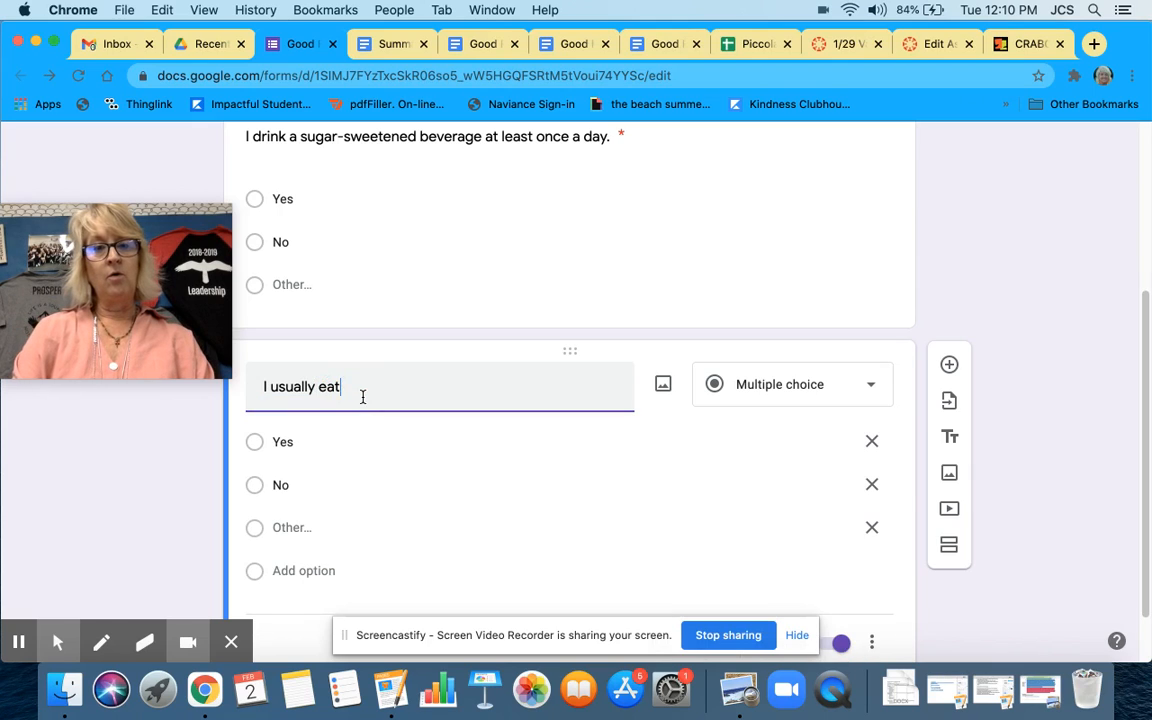
type("more than ")
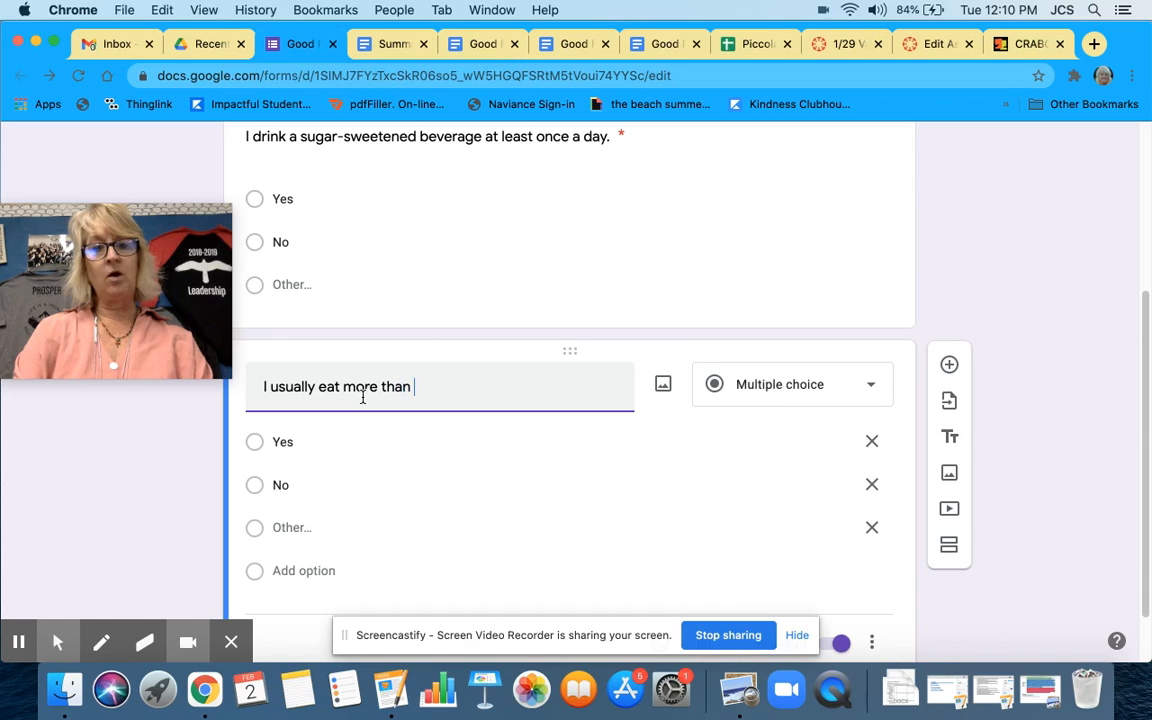
type("one meal a da")
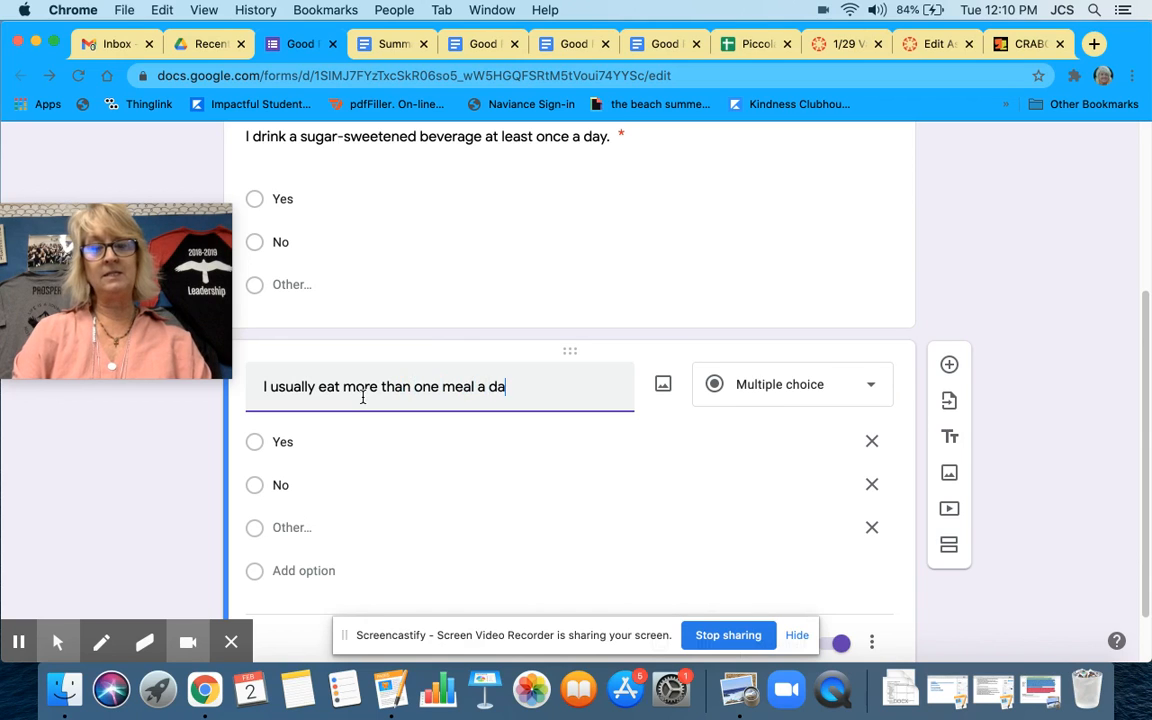
key("BackSpace")
key("BackSpace")
type("week at a")
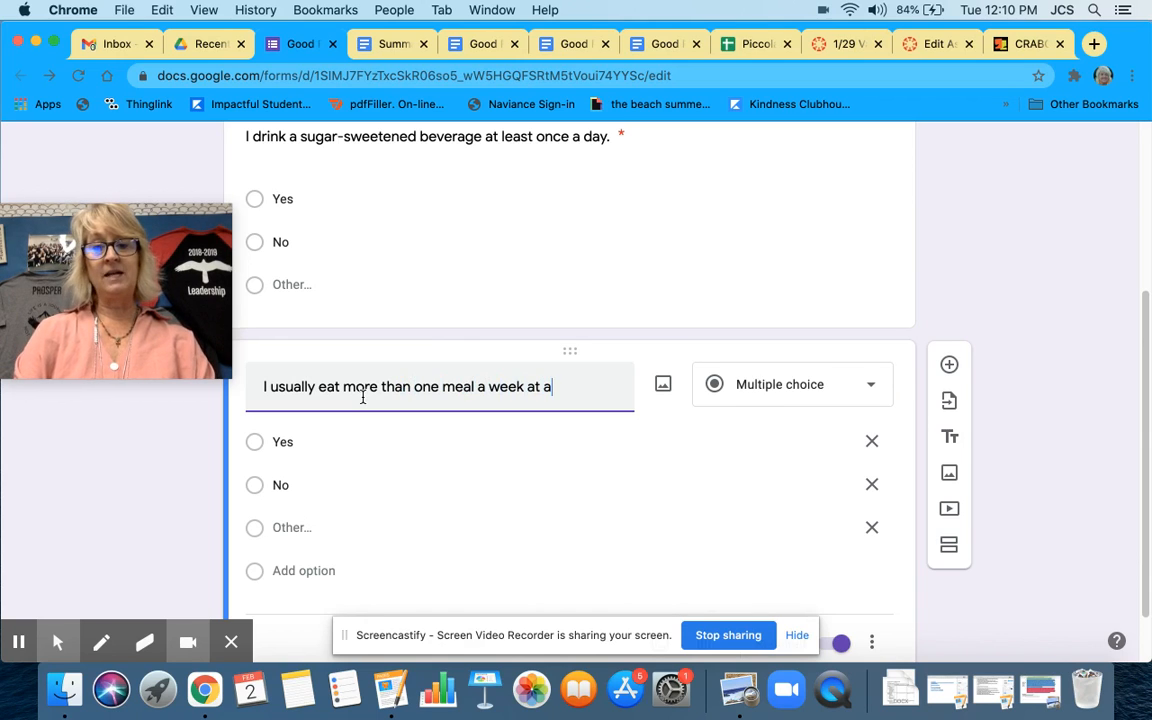
type(" fast food")
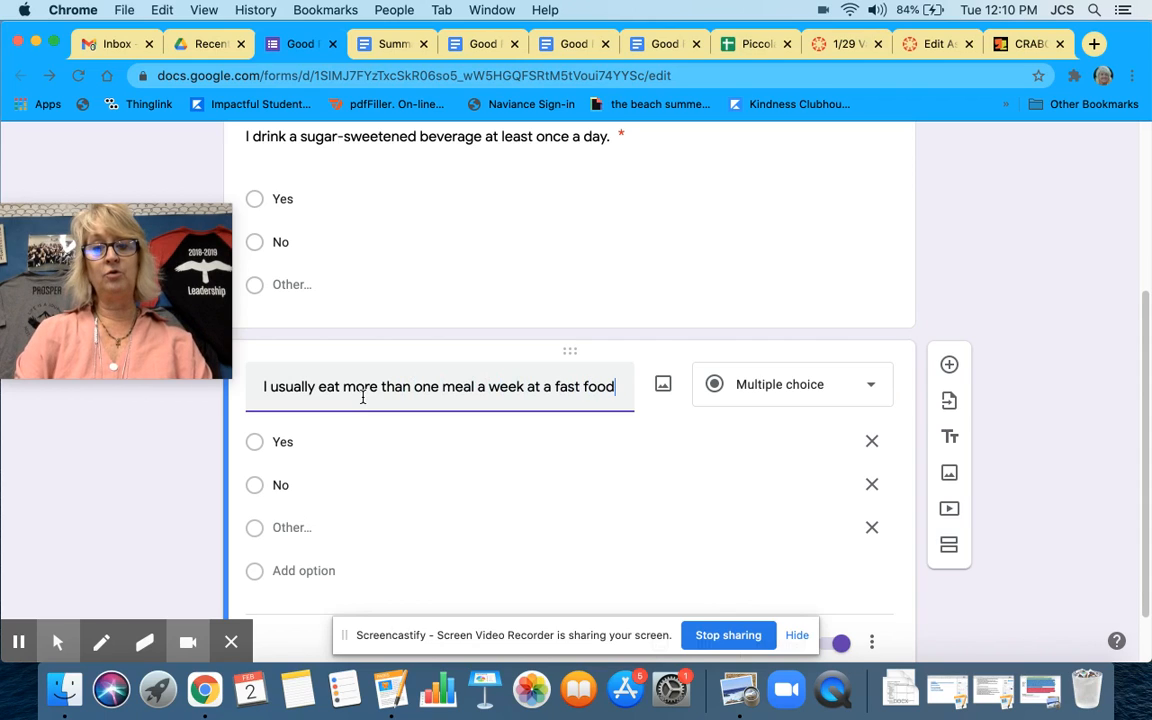
type(" or other rest")
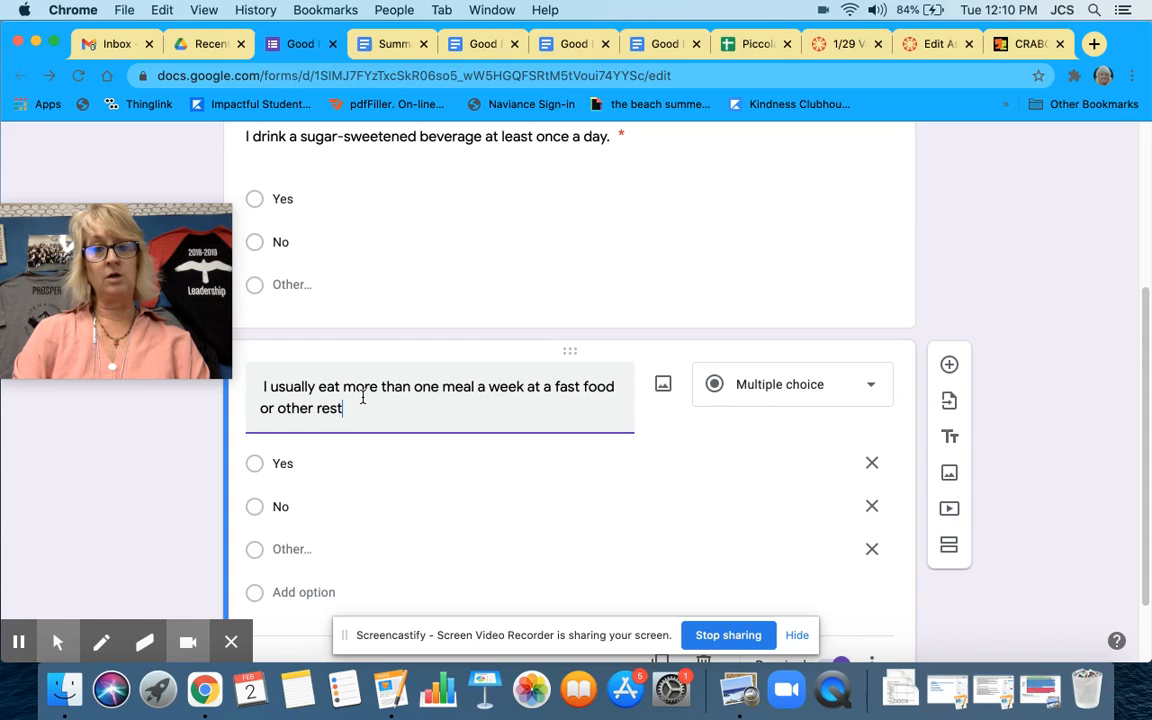
type("uar")
key("BackSpace")
key("BackSpace")
key("BackSpace")
type("aur")
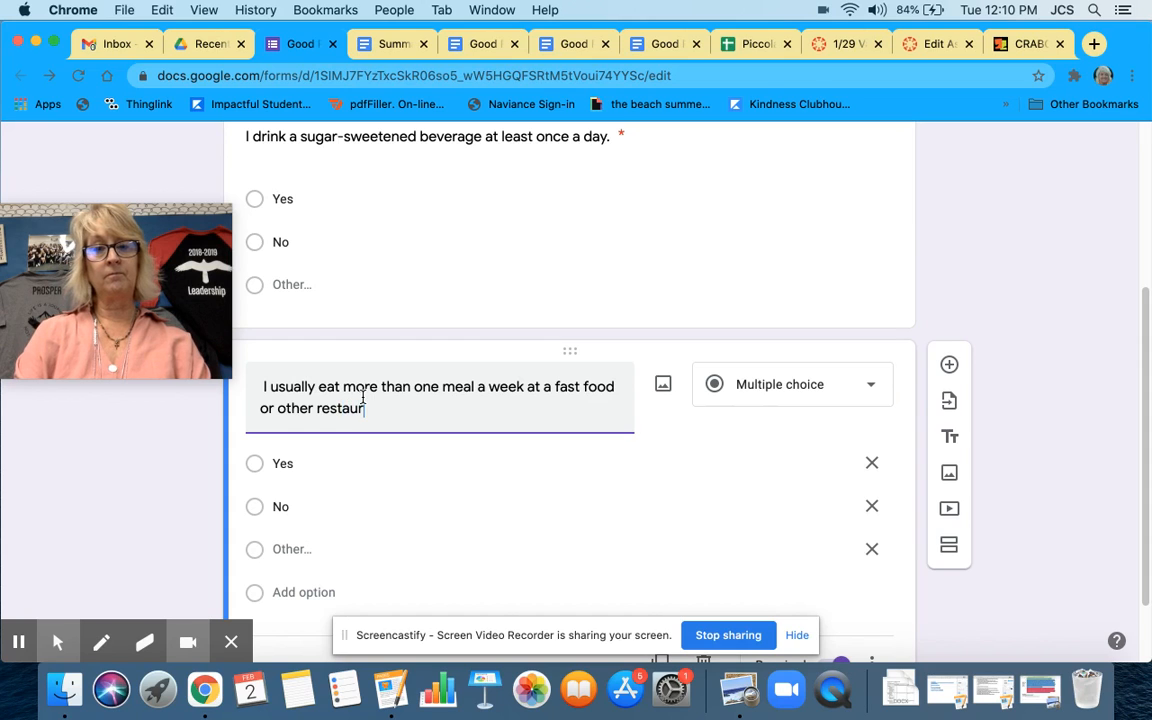
type("ant.")
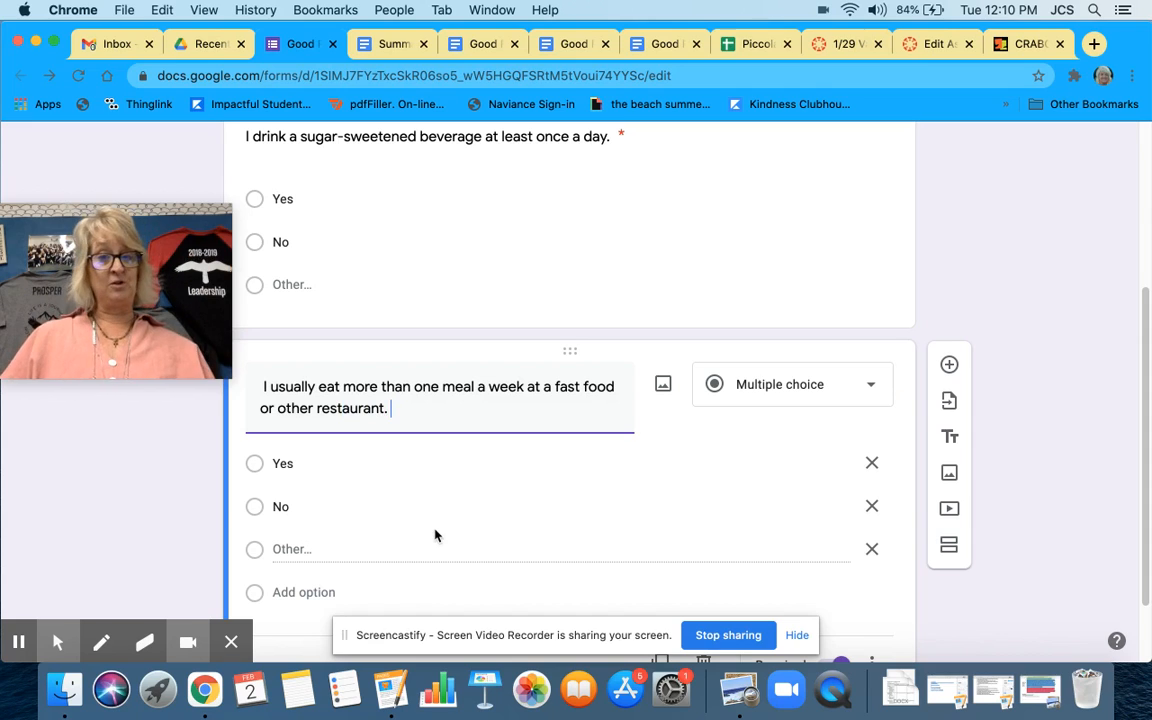
Step: Link the form's responses to a new spreadsheet, keeping the suggested Good Food Eating Survey name
scroll(597, 525, "down", 2)
scroll(596, 525, "down", 1)
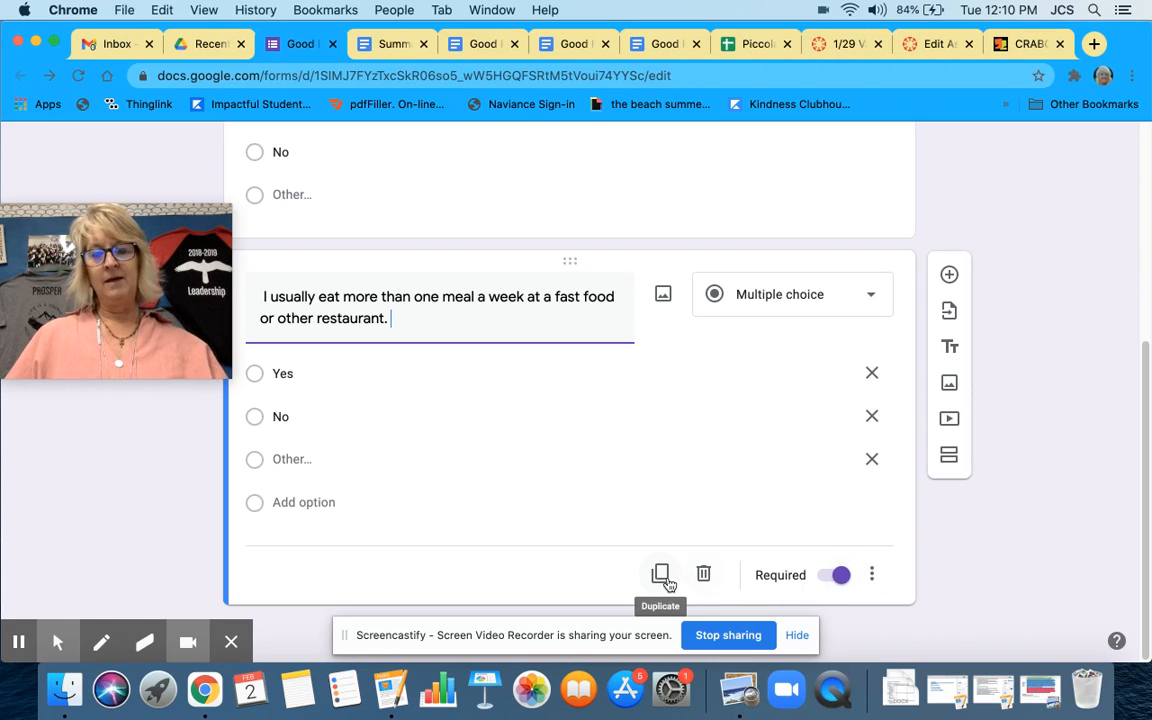
scroll(690, 528, "up", 1)
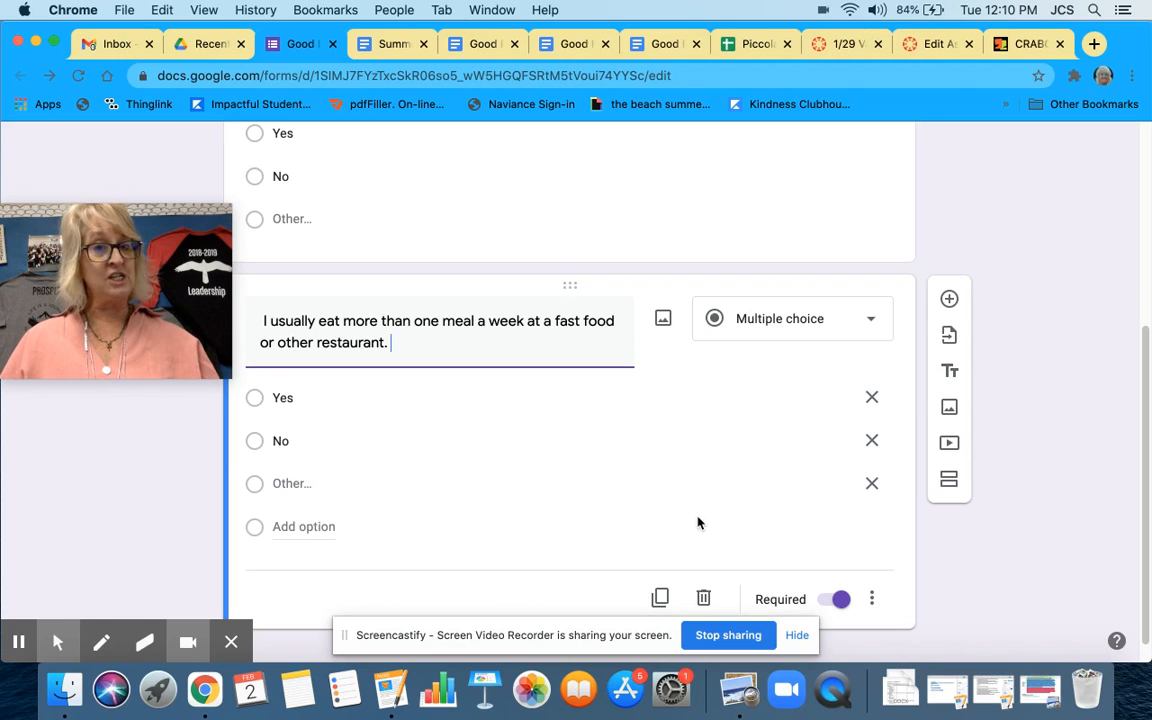
scroll(698, 522, "up", 5)
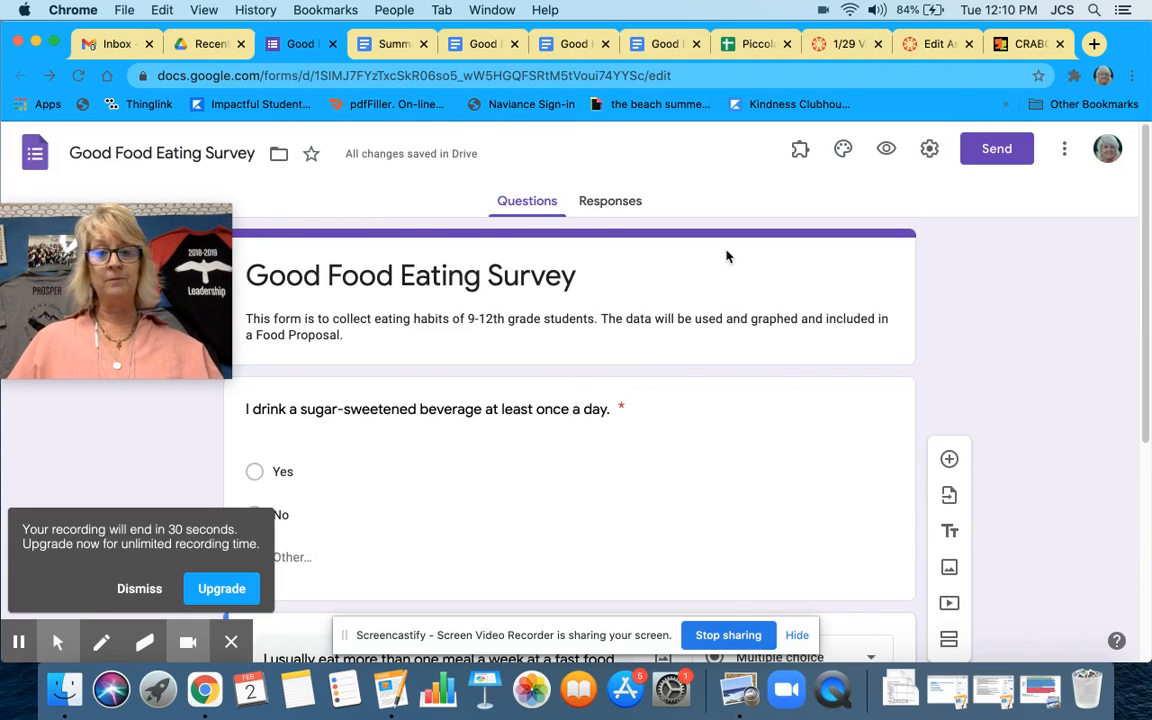
left_click(606, 204)
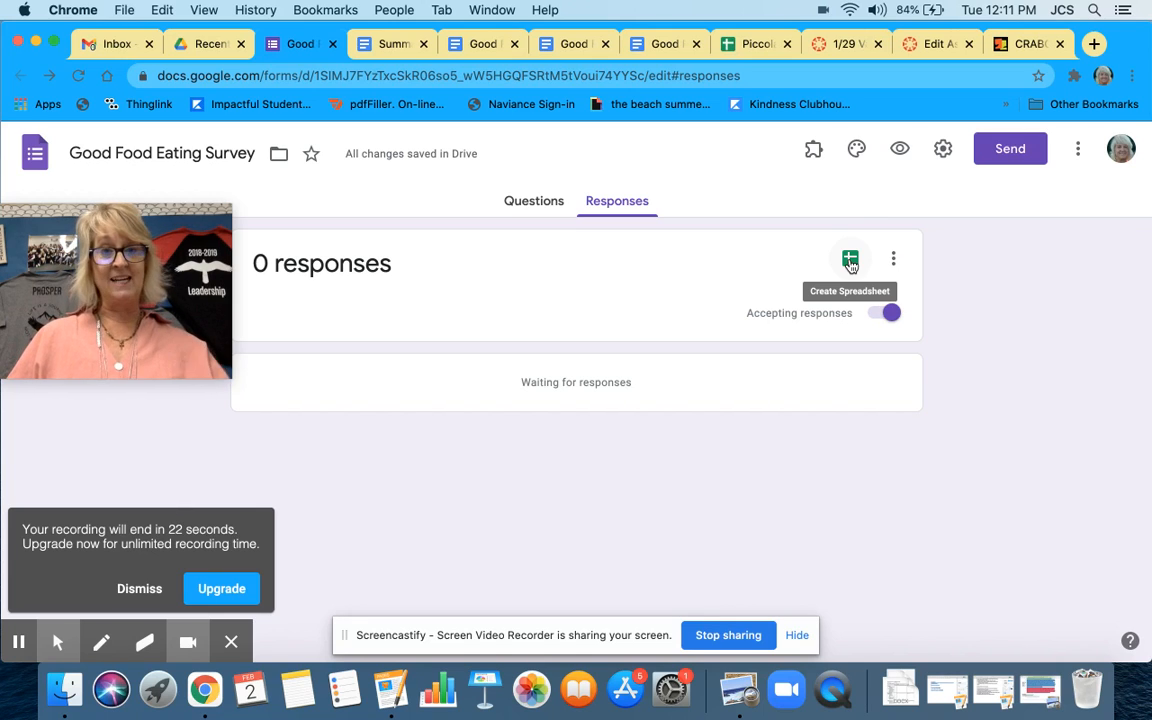
left_click(850, 262)
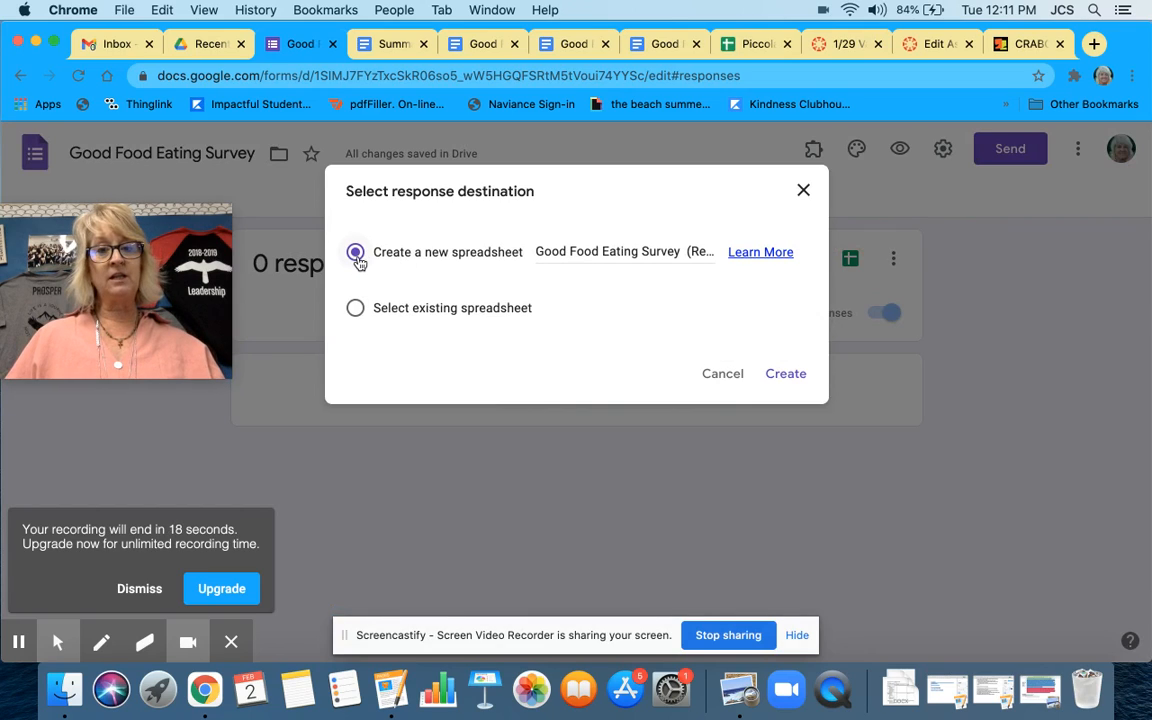
left_click(786, 373)
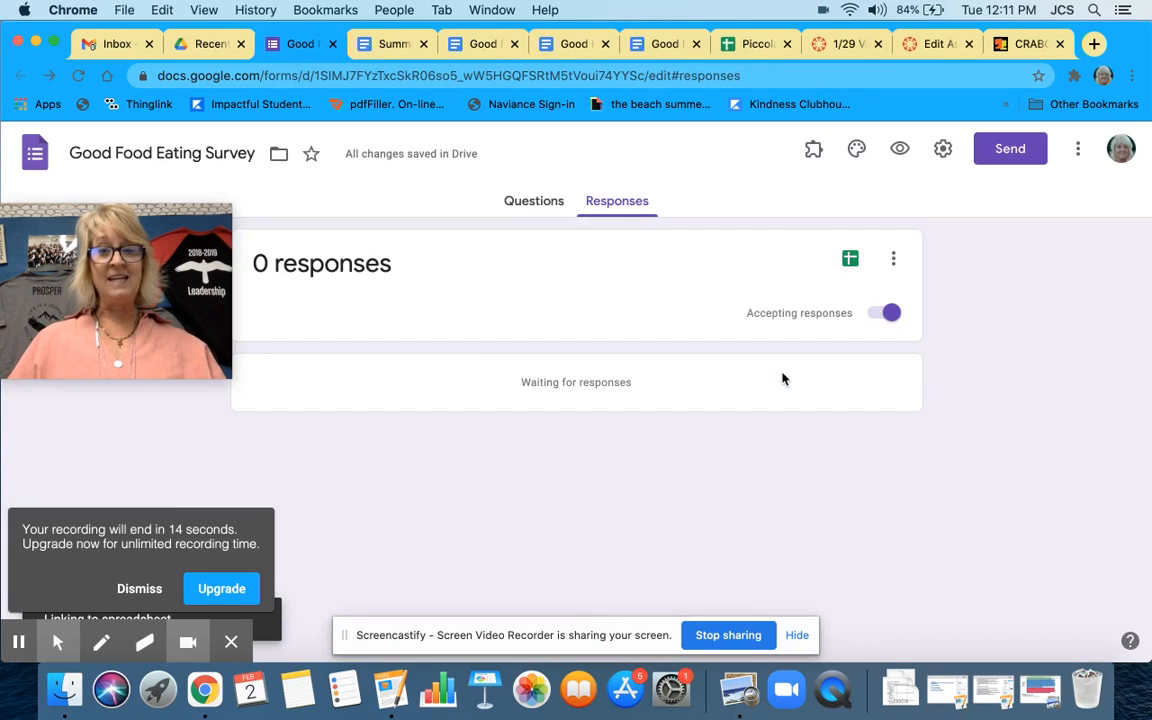